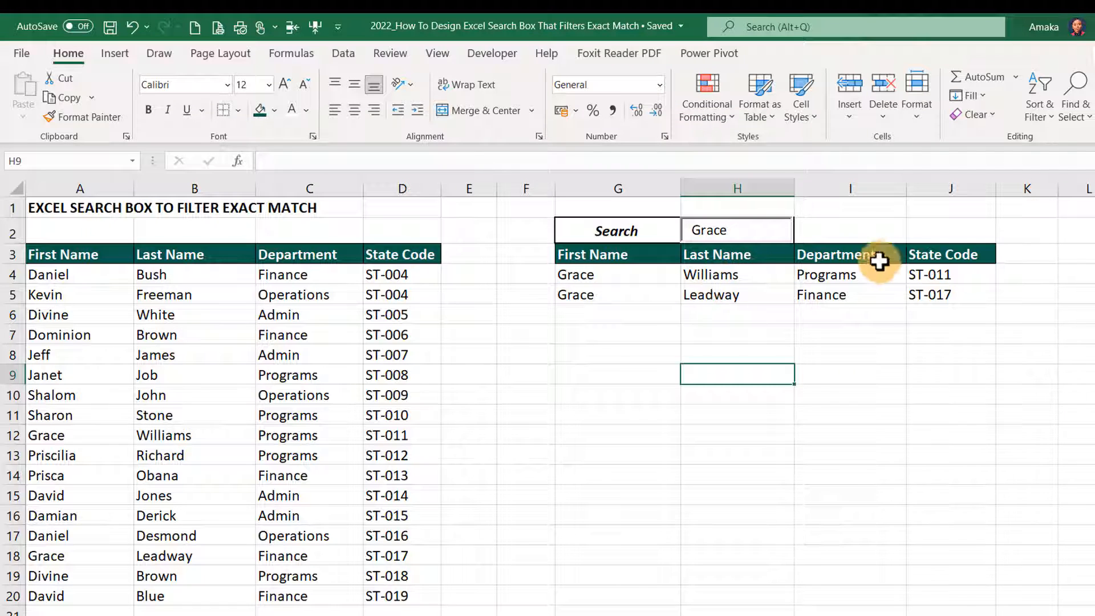
Step: Search with the completed sheet's search box for a first name that is missing from the data table
drag(734, 227, 665, 230)
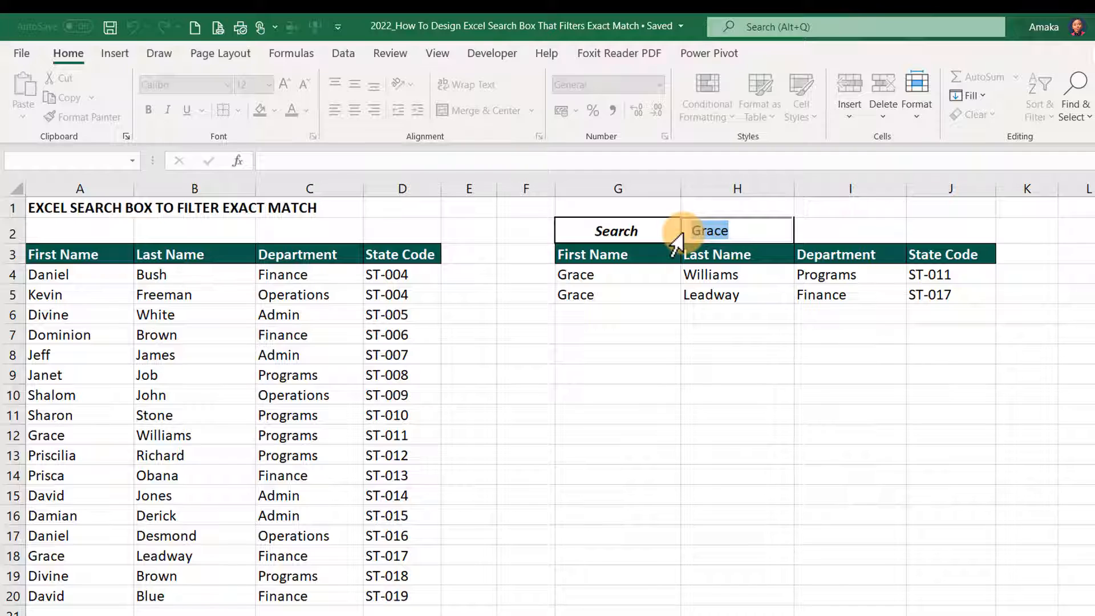
text(Joy)
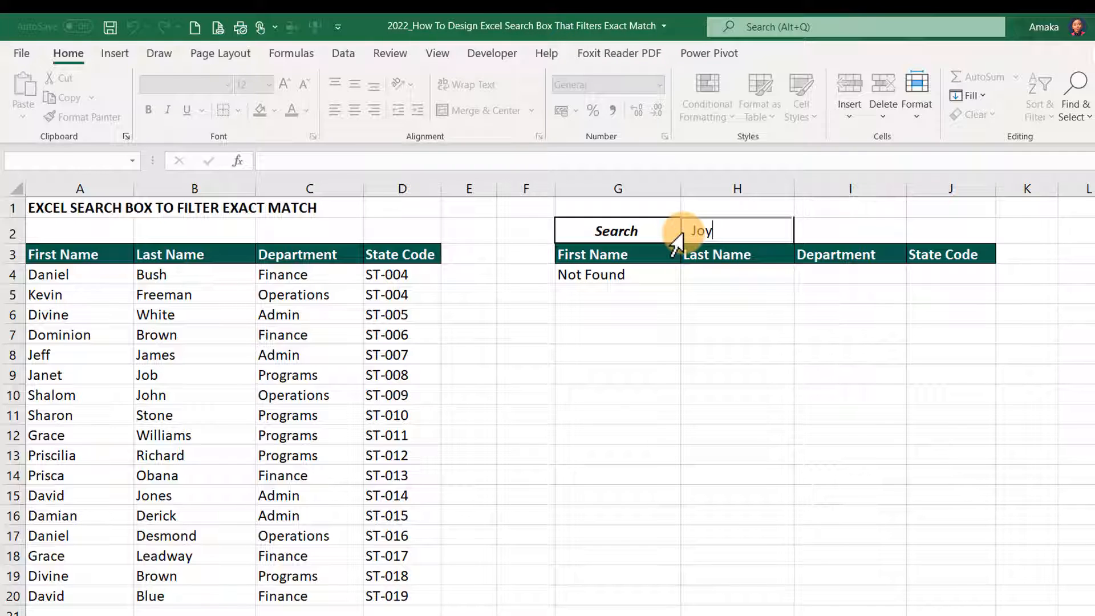
click(851, 226)
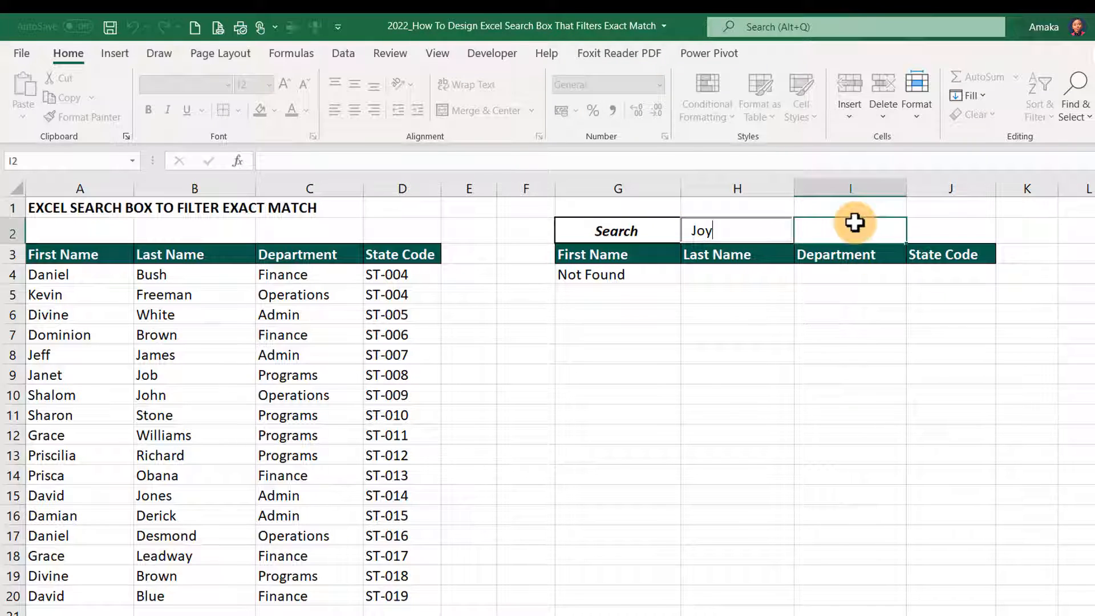
Step: Replace the search term with the first name from the data table's first record to test the filter
drag(729, 237, 672, 239)
text(Danu)
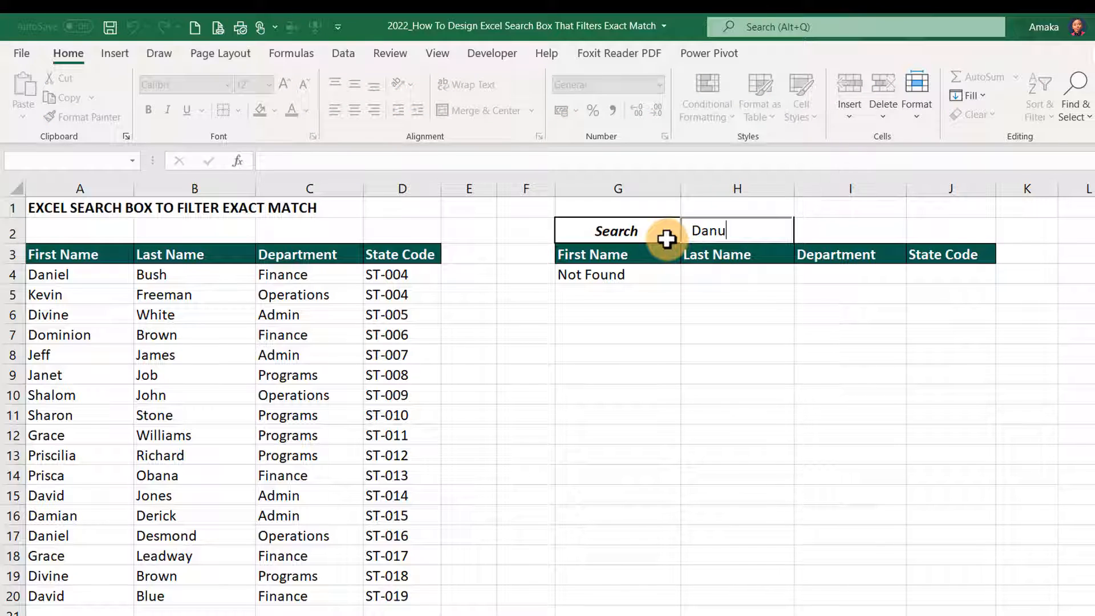
key(BackSpace)
text(iel)
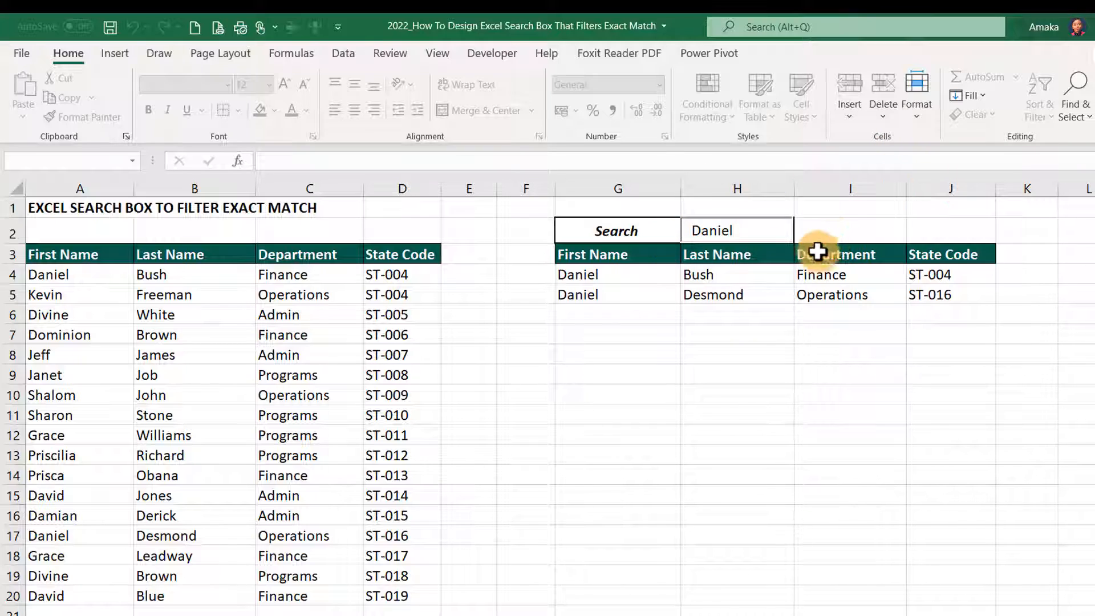
key(Tab)
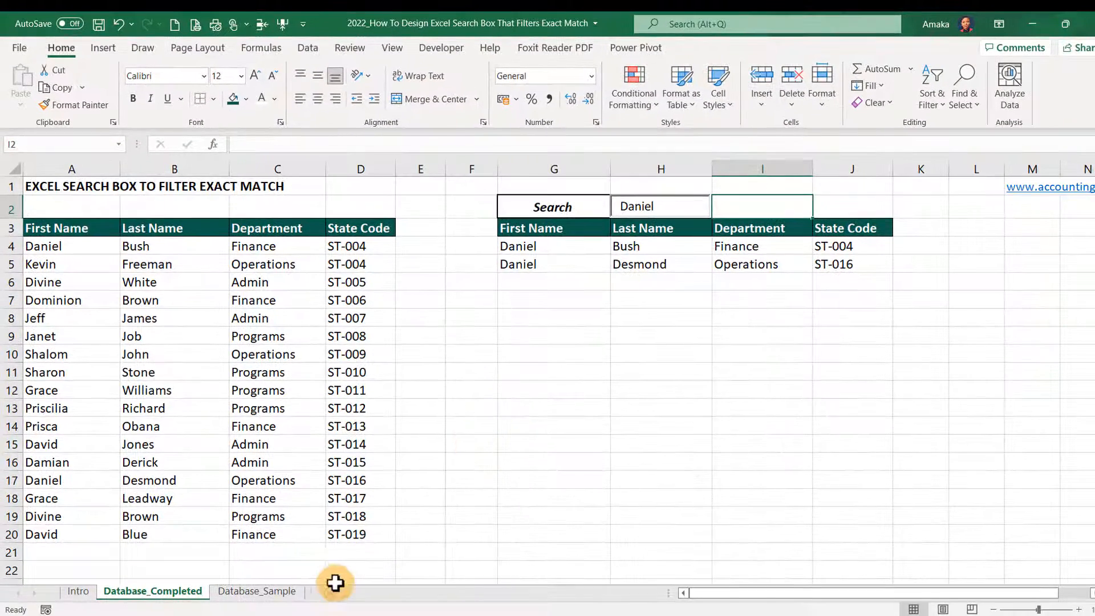
Step: Switch to the Database_Sample sheet and select cell G4 under the results table's First Name header
click(285, 592)
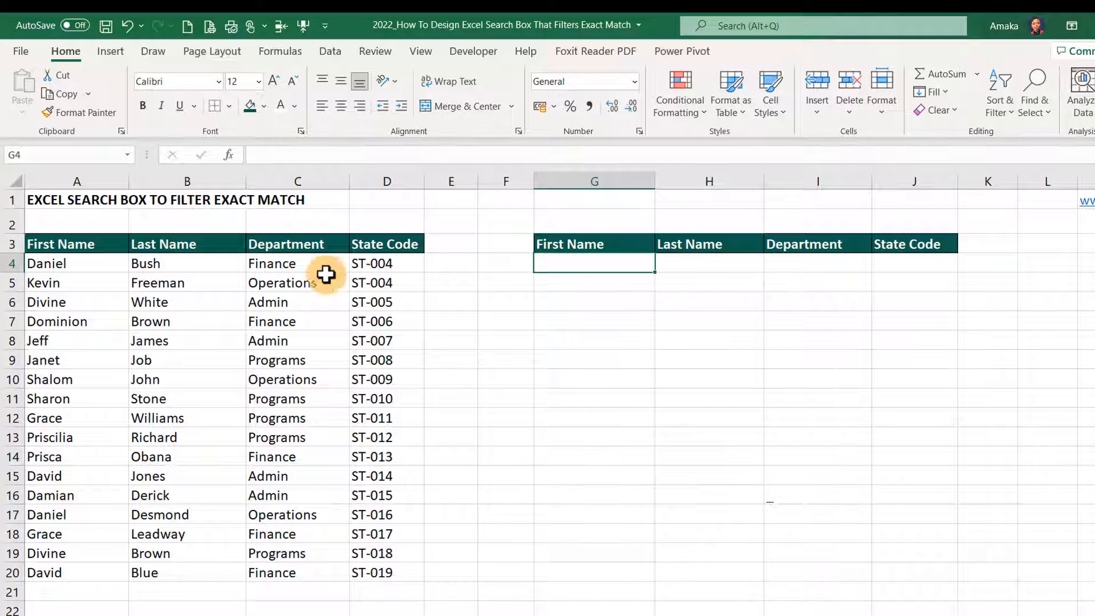
drag(44, 242, 391, 240)
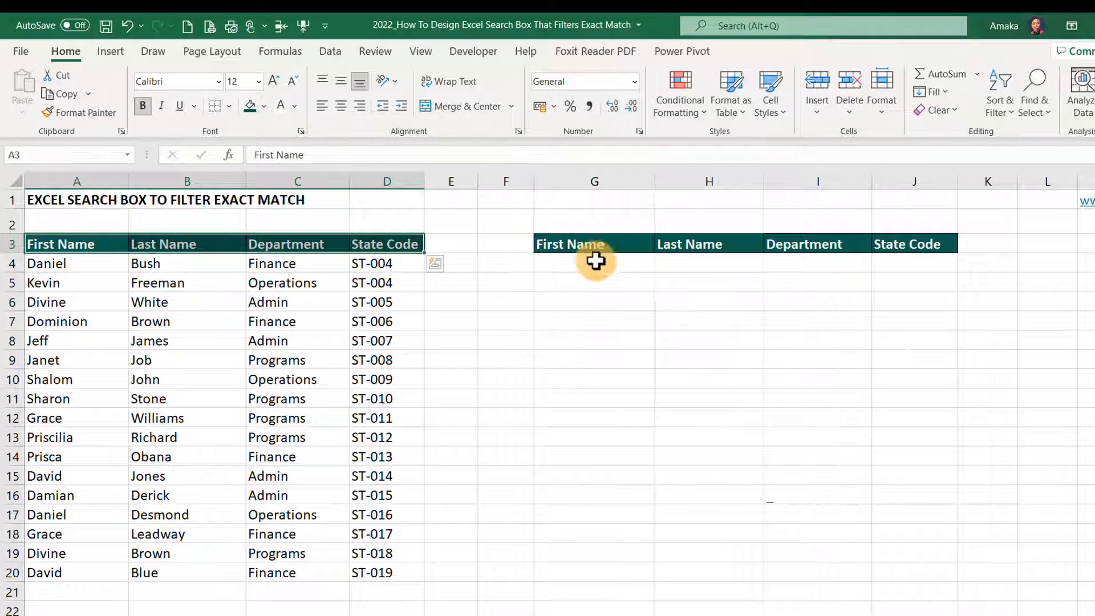
drag(576, 246, 934, 247)
click(577, 267)
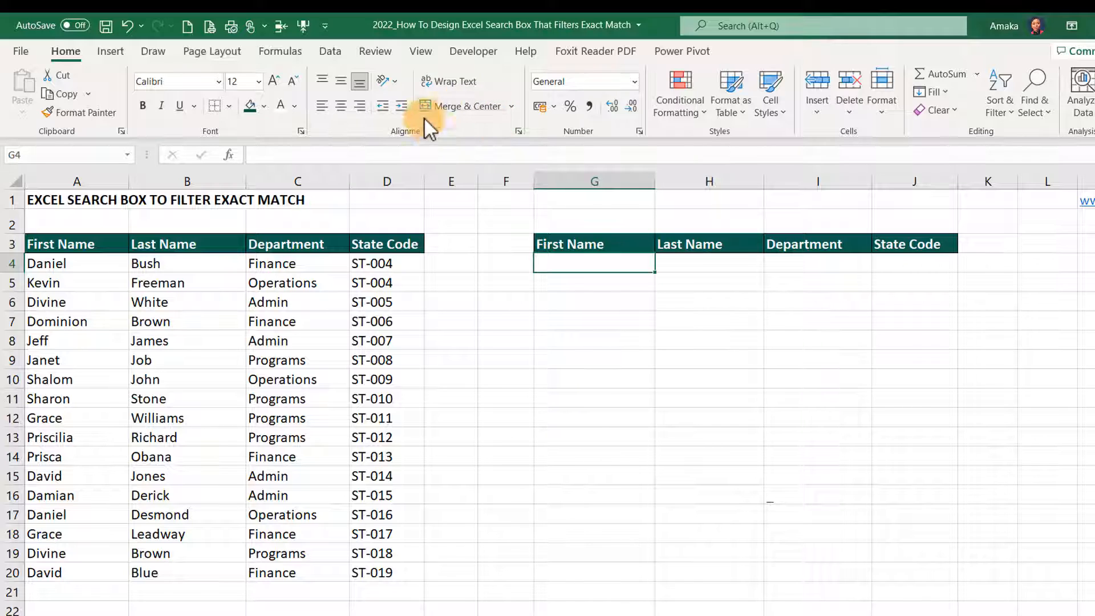
Step: Check in the ribbon customization options that Developer is enabled, and accept the settings
right_click(462, 126)
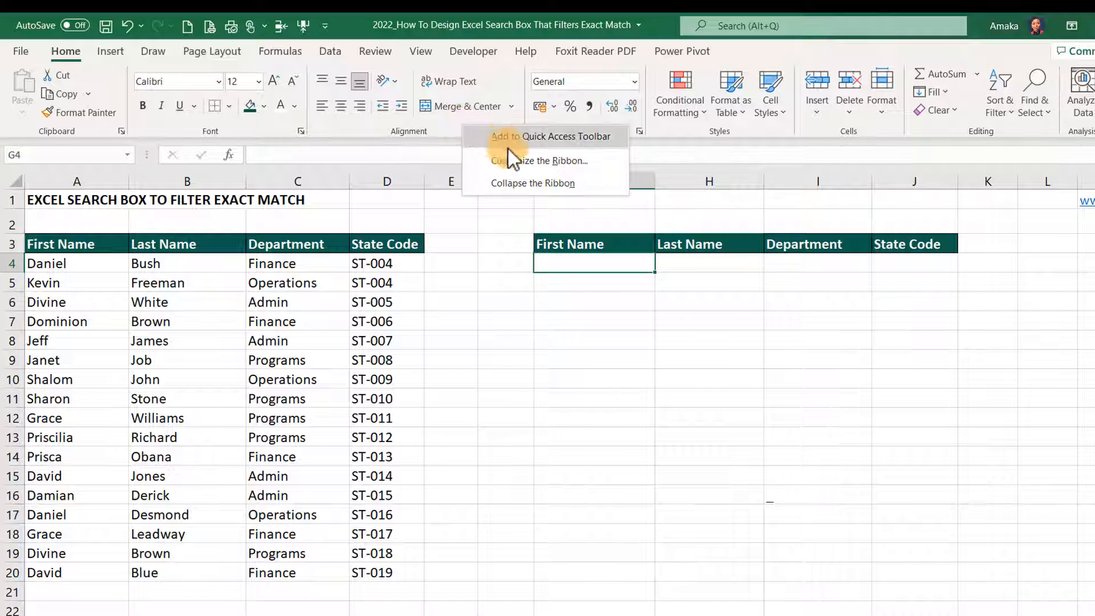
click(512, 162)
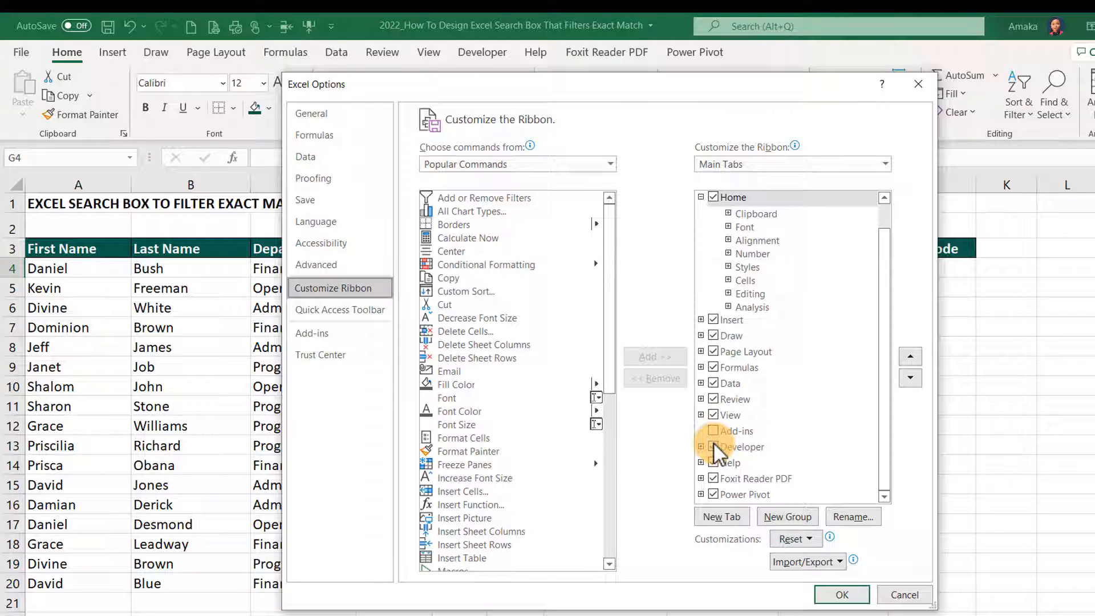
click(839, 596)
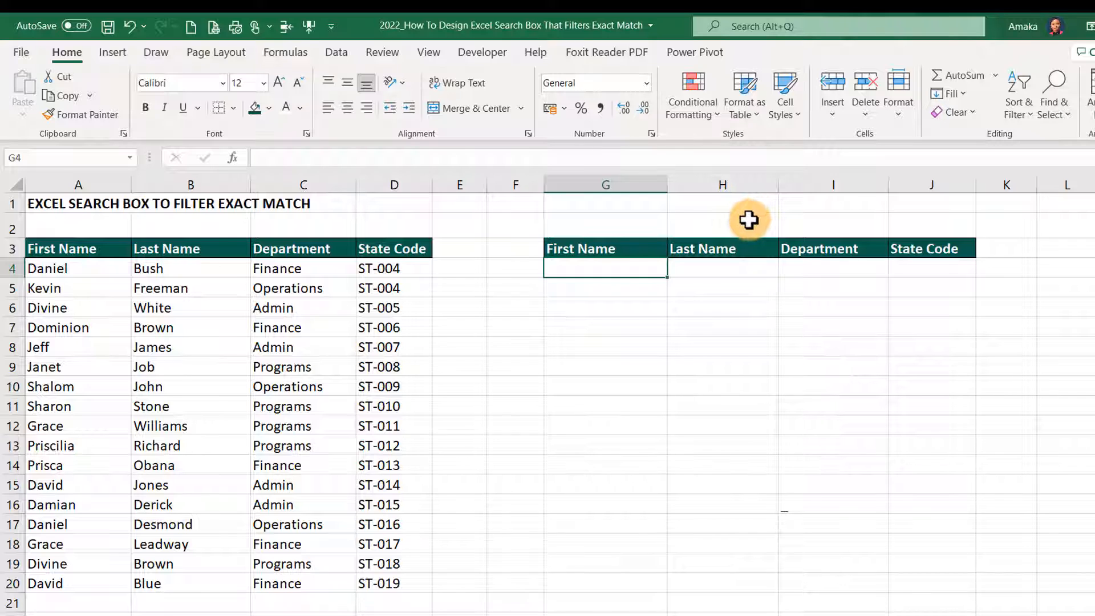
Step: Insert an ActiveX text box snapped to the borders of cell H2, above the Last Name header
click(478, 52)
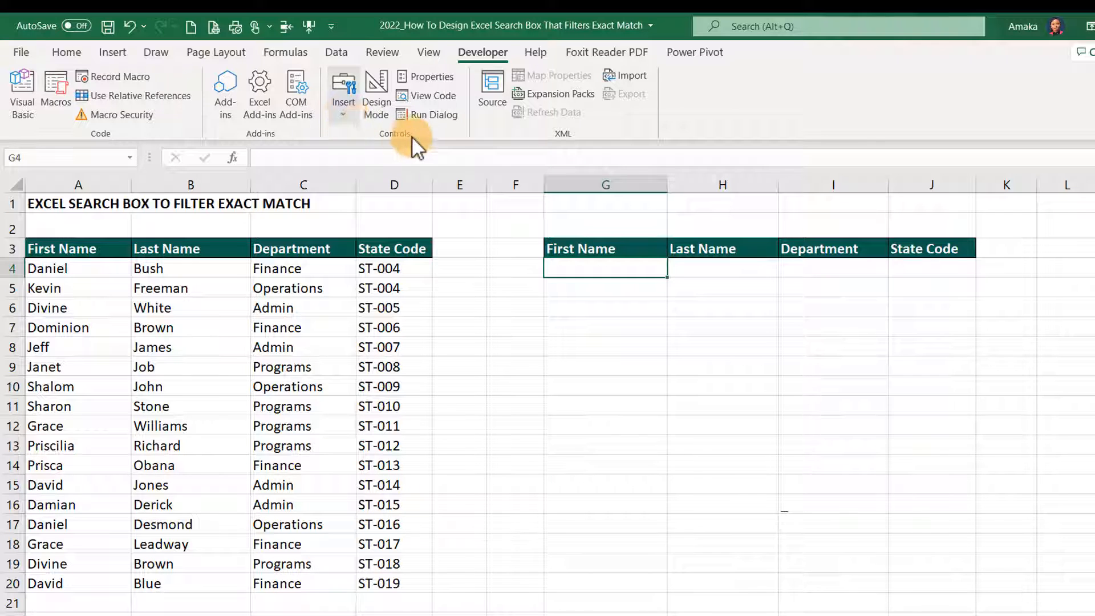
click(343, 112)
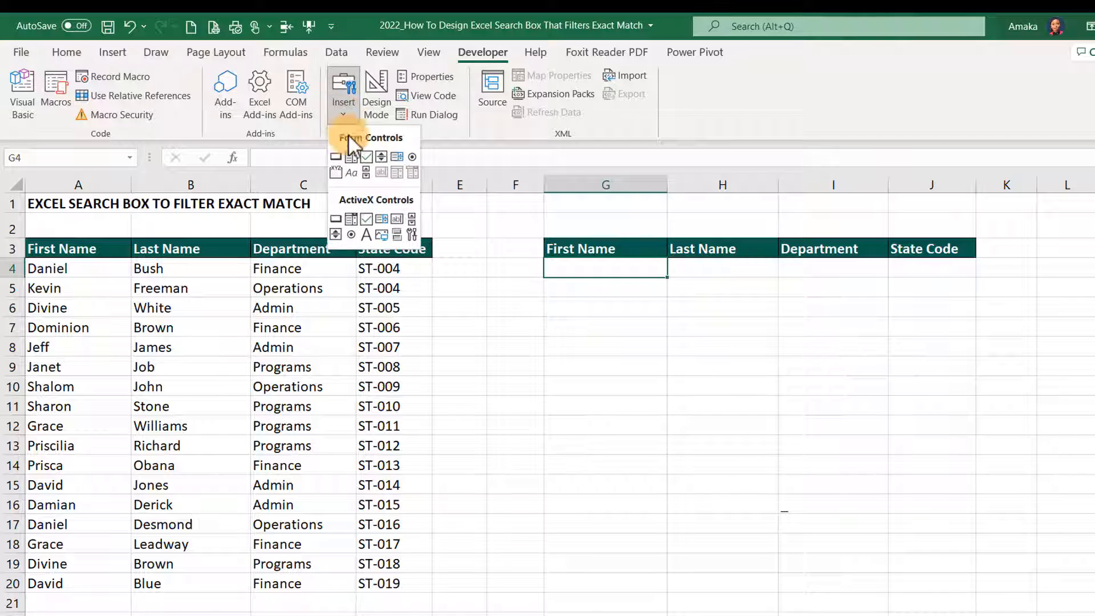
click(398, 217)
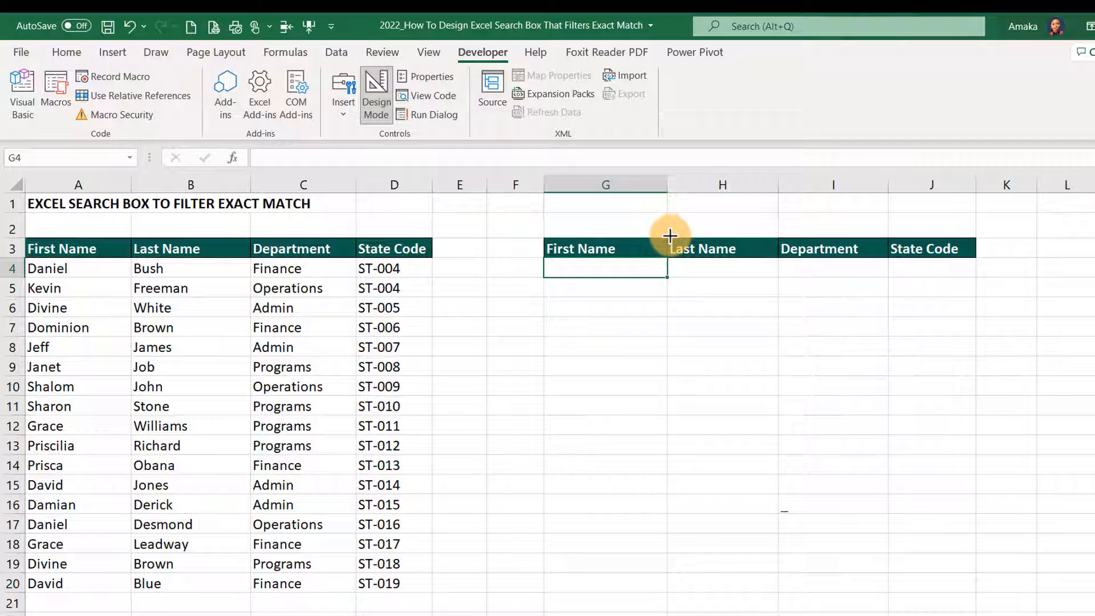
key(alt)
drag(668, 235, 777, 214)
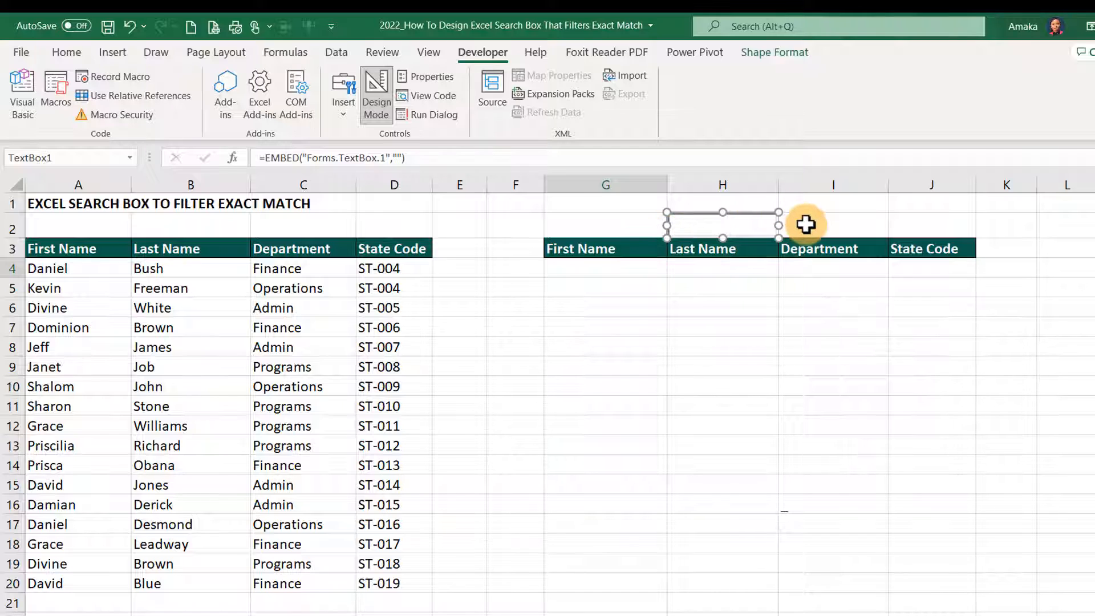
click(806, 224)
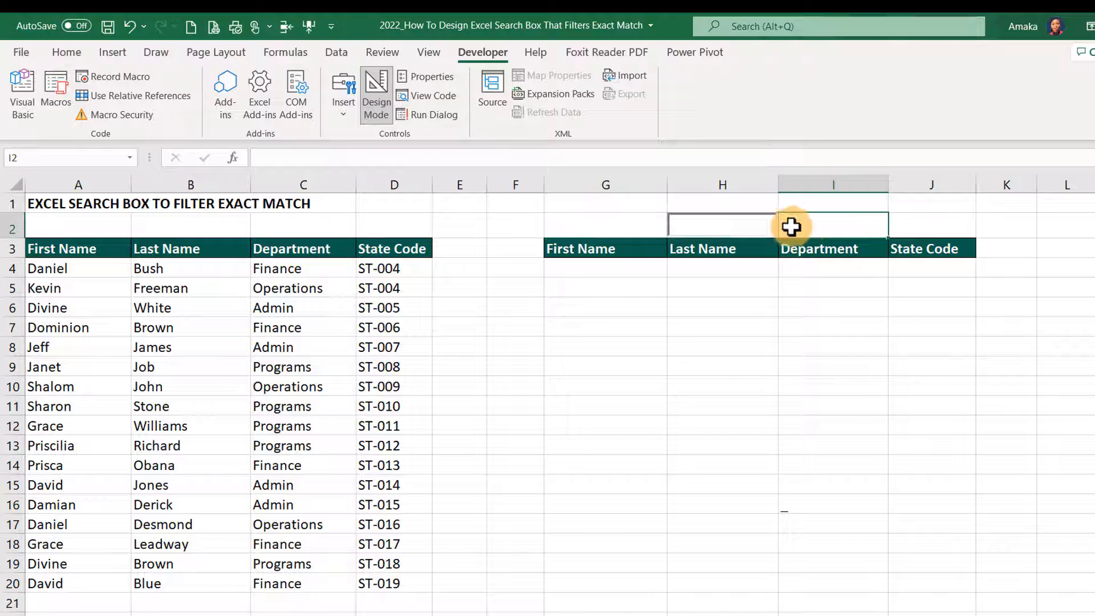
Step: Set the text box's LinkedCell property to H2 and close its properties
click(718, 226)
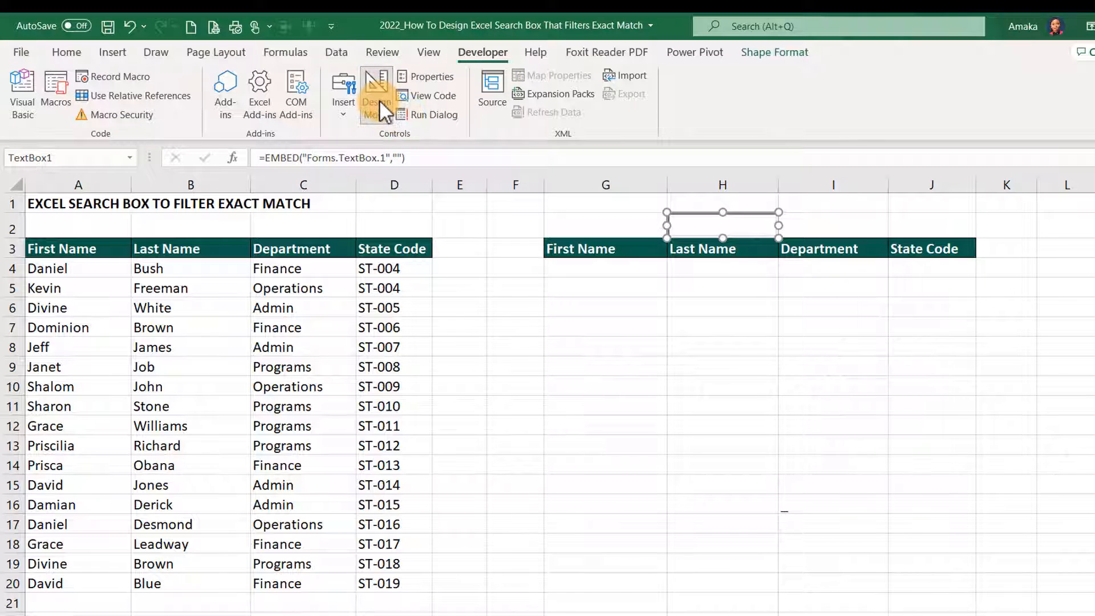
right_click(733, 227)
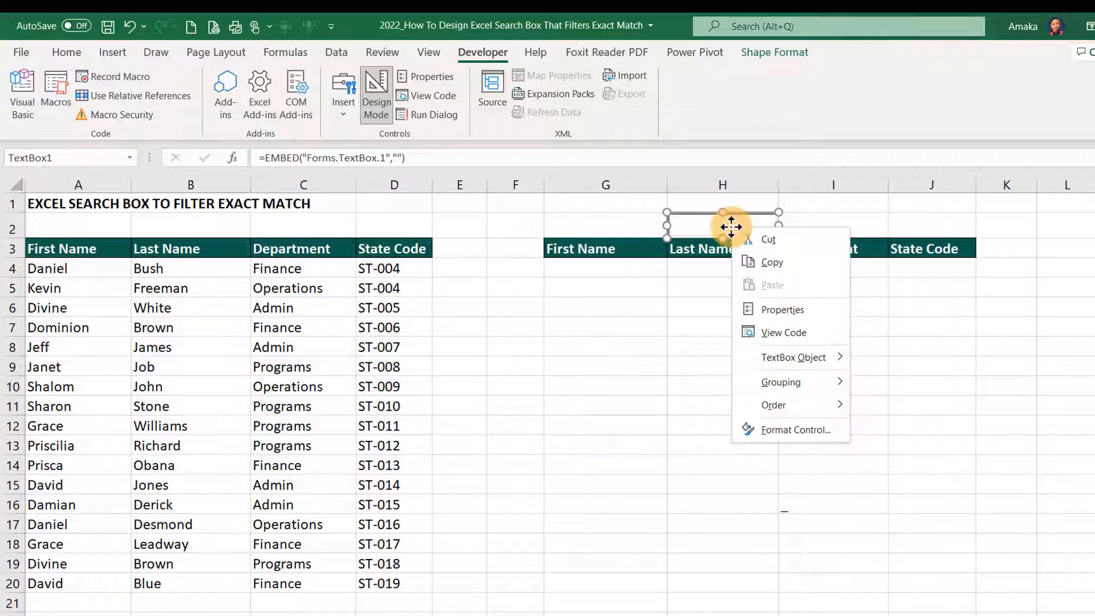
click(785, 310)
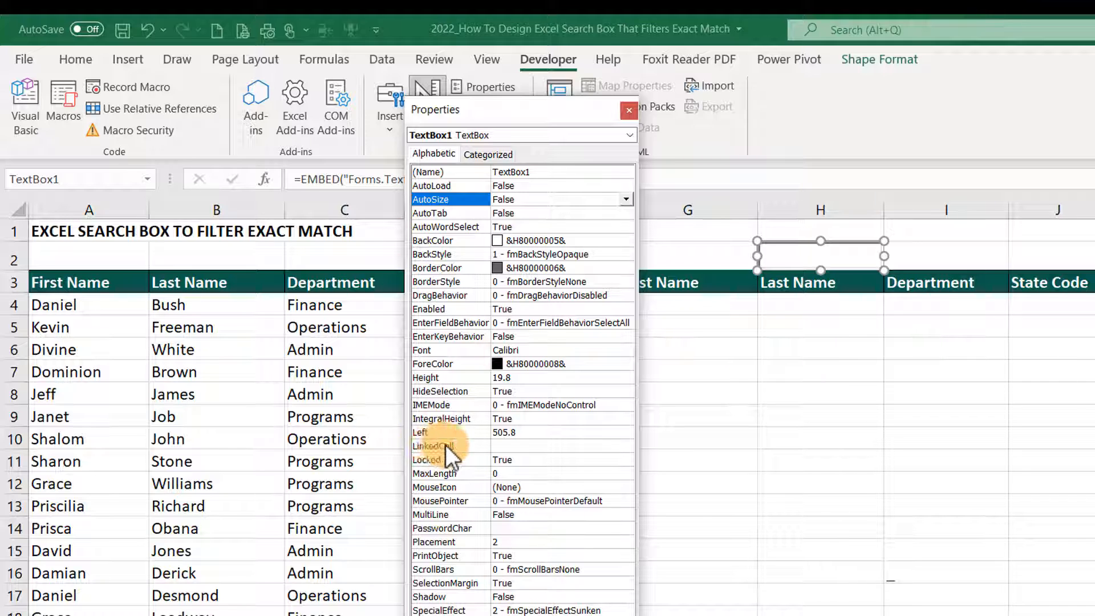
click(519, 448)
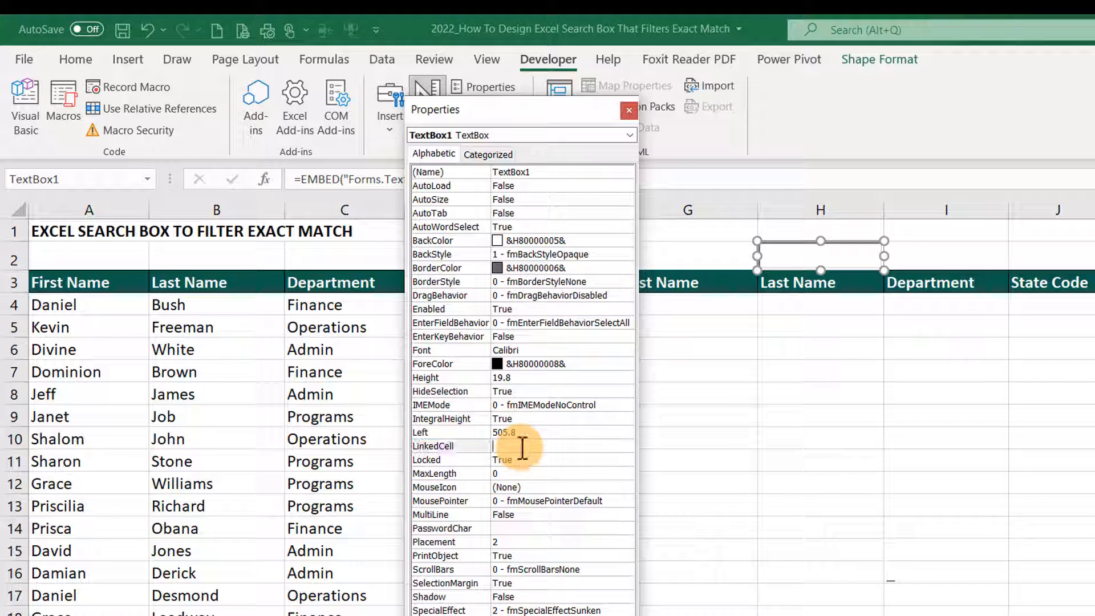
text(H2)
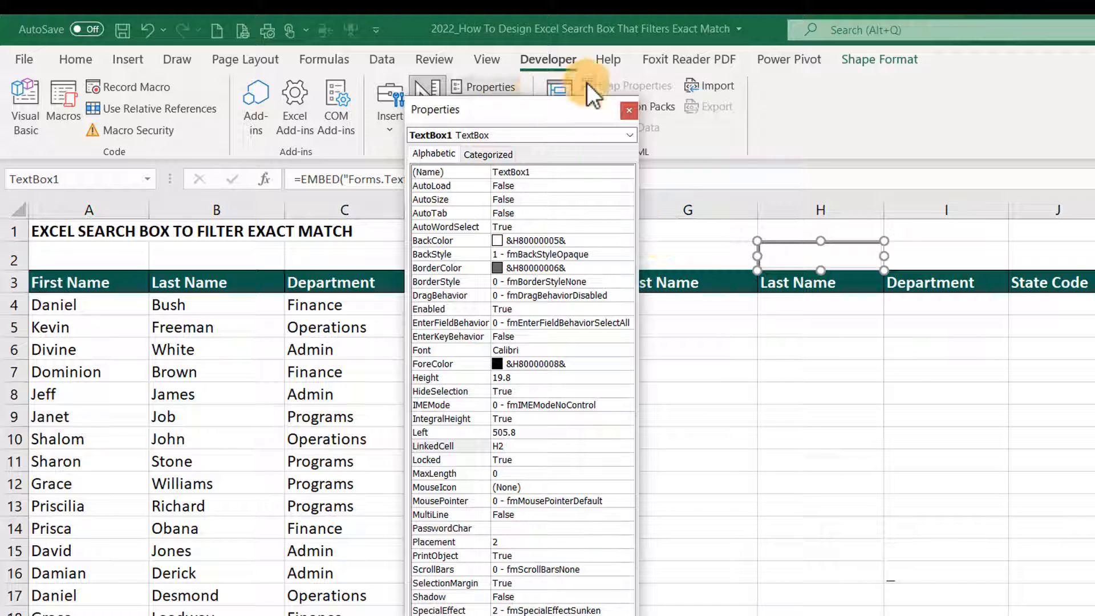
click(629, 110)
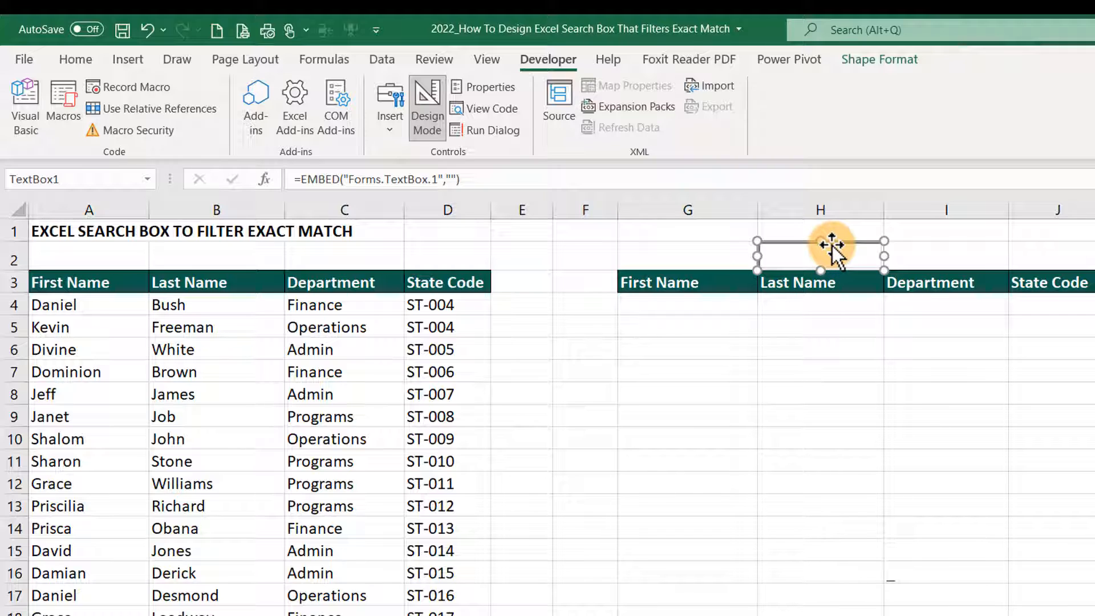
Step: Move the text box from cell H2 to cell I2 and turn off Design Mode
drag(831, 244, 960, 249)
click(422, 116)
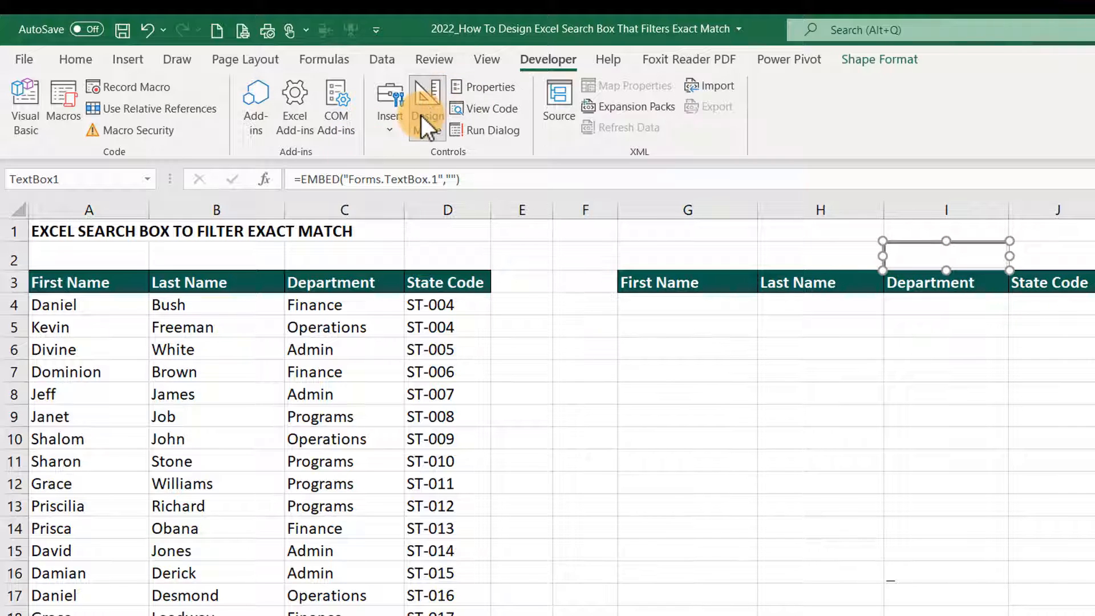
click(429, 101)
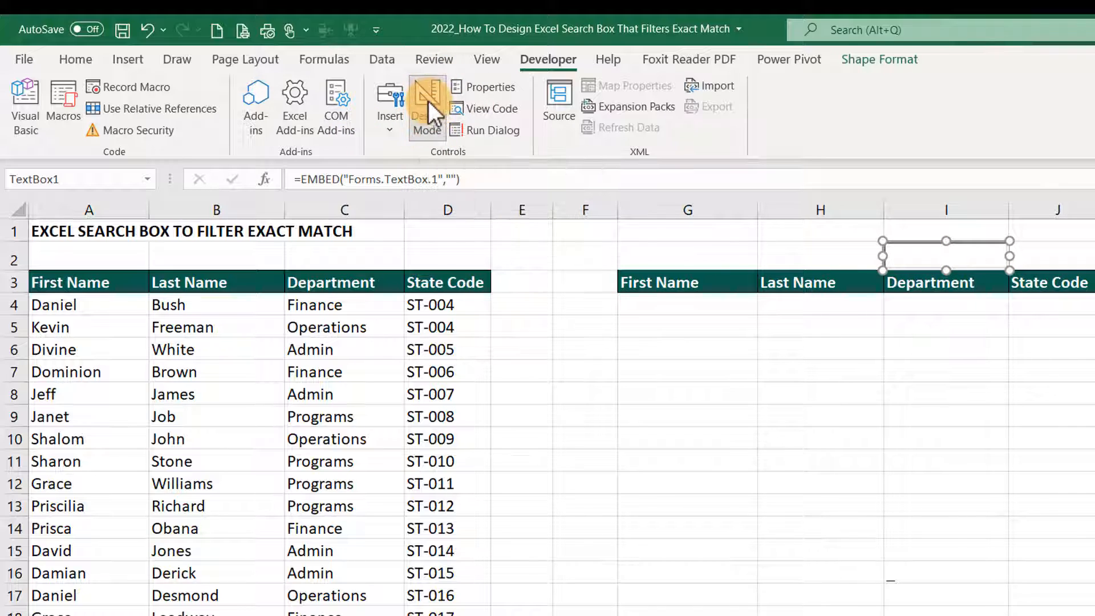
Step: Enter a first name in the text box and select cell H2 to check that it is linked
click(939, 257)
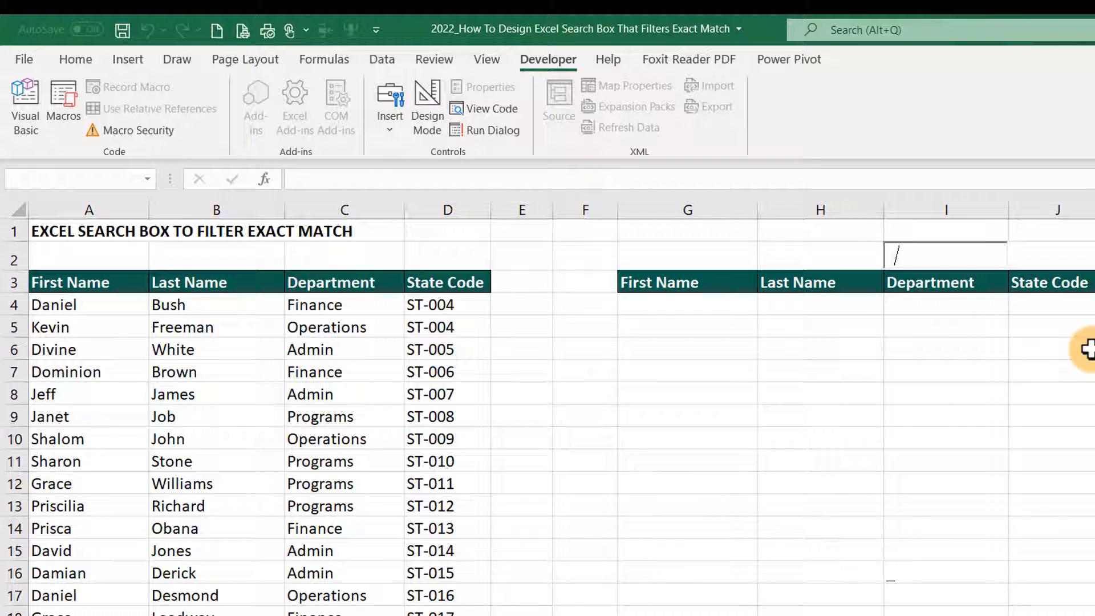
text(Grace)
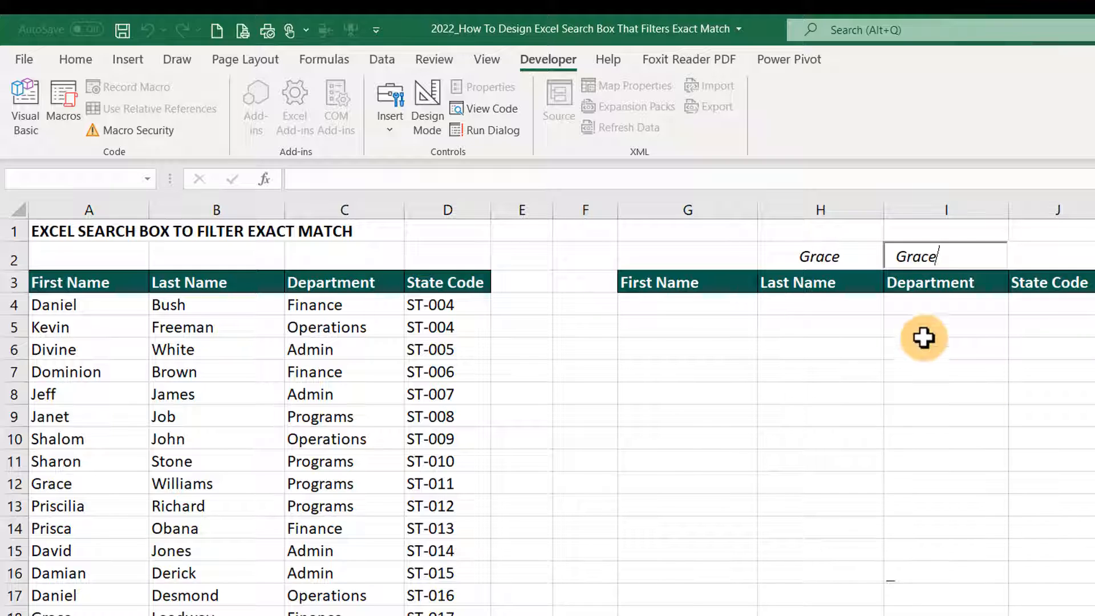
click(792, 259)
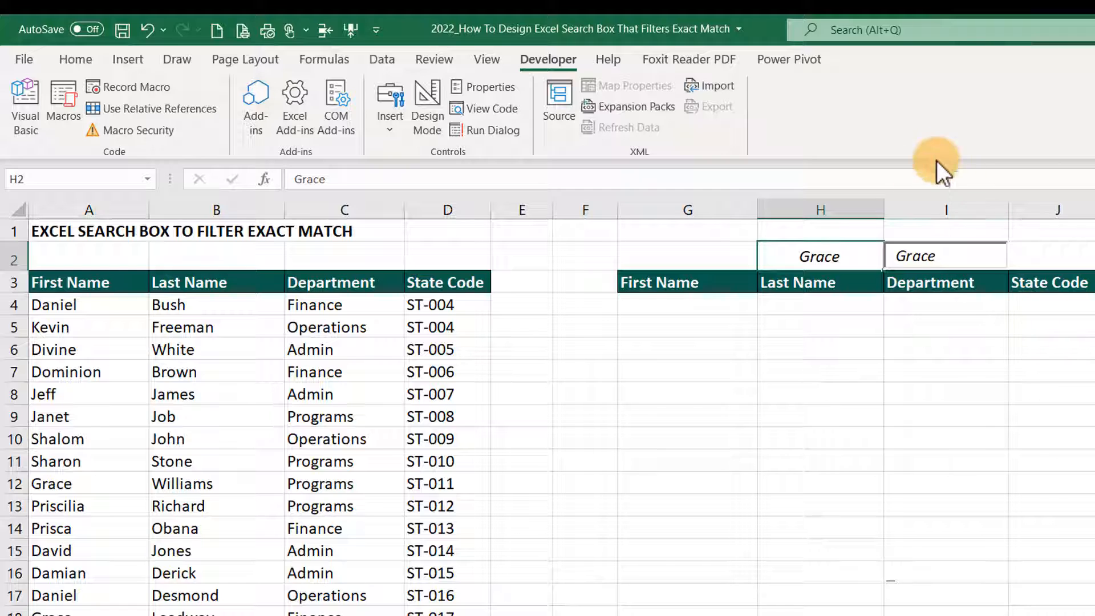
drag(988, 367, 984, 349)
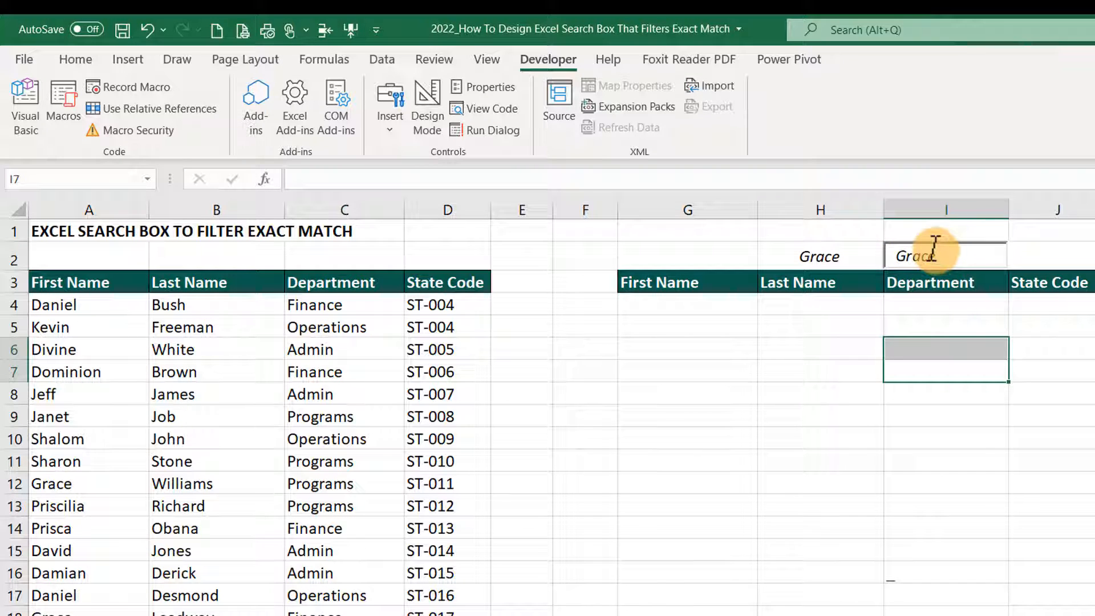
click(1015, 251)
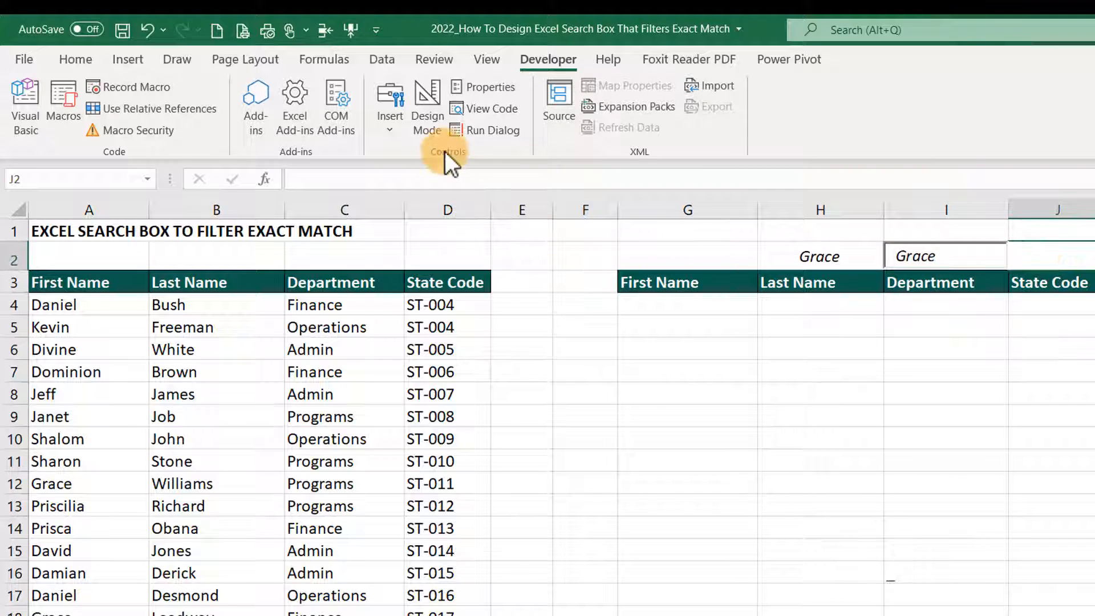
Step: Turn on Design Mode and move the text box back over cell H2
click(425, 117)
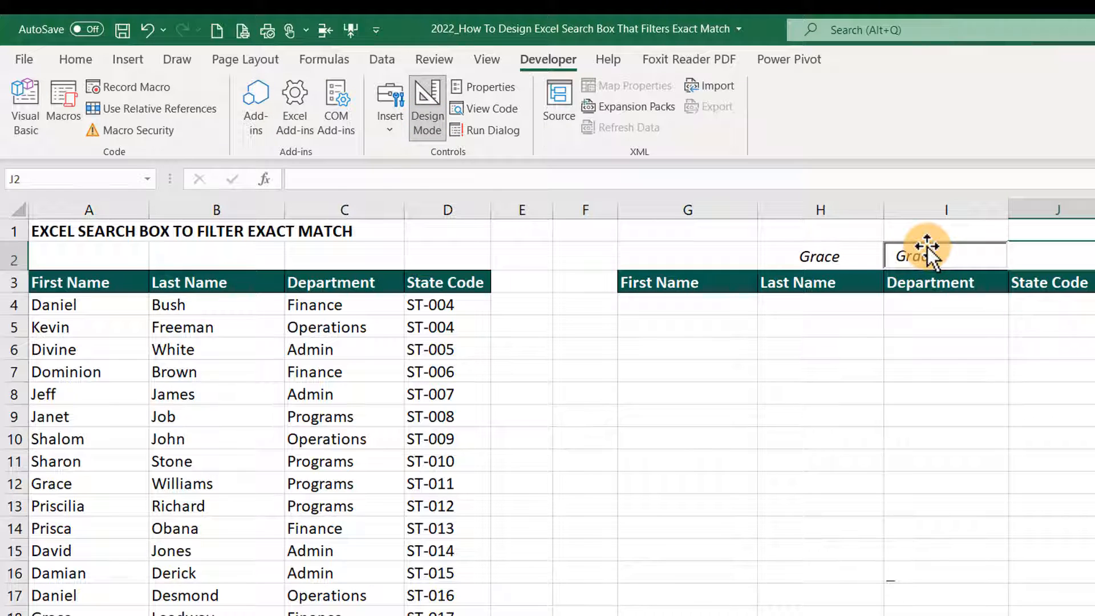
drag(927, 247, 804, 246)
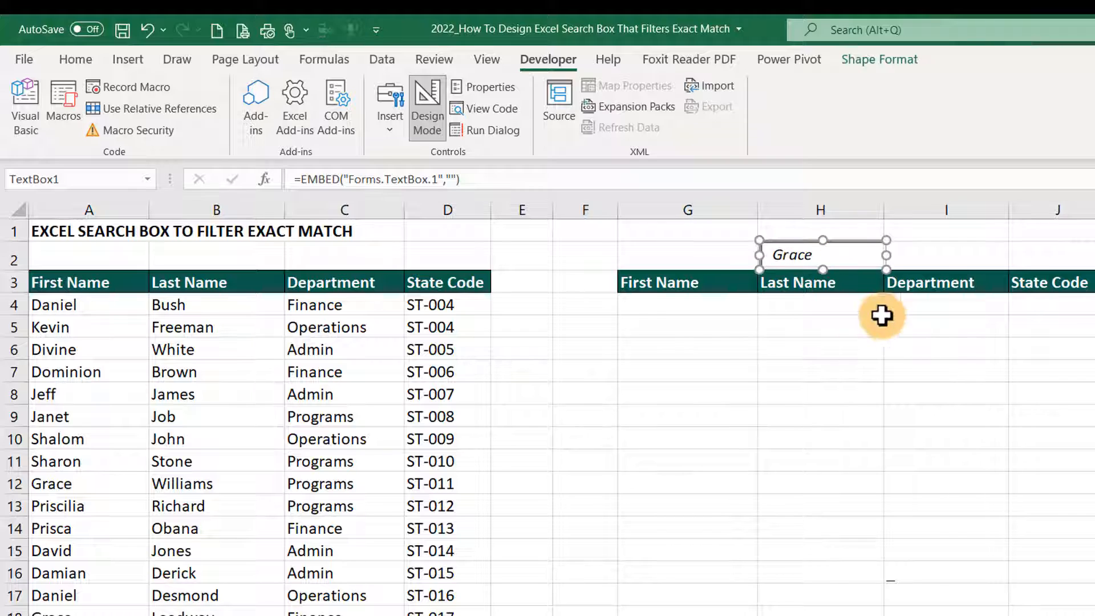
click(964, 249)
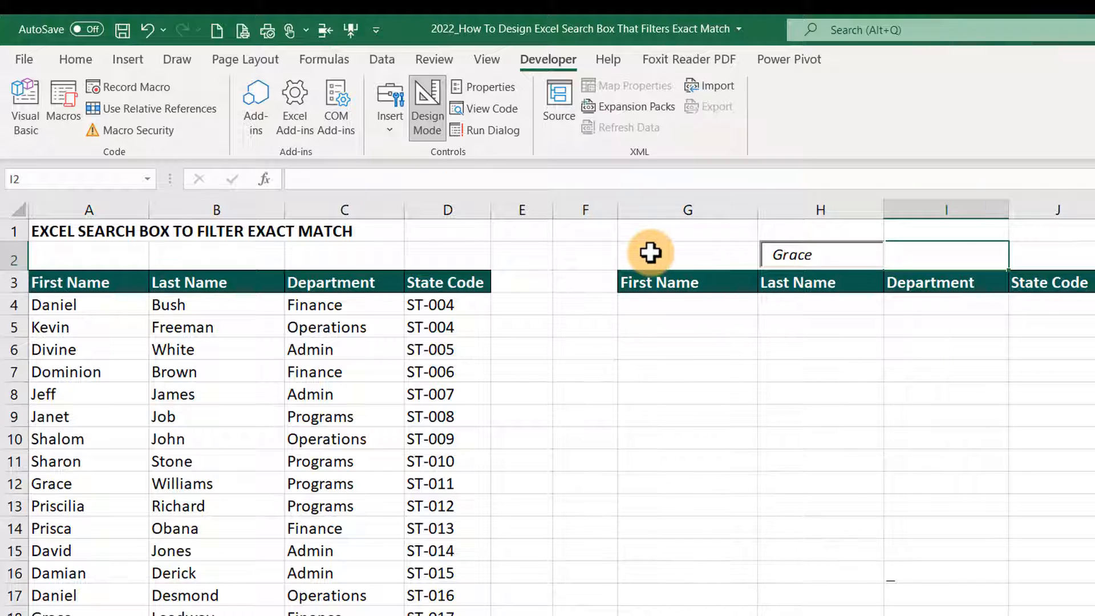
Step: Apply all borders to cells G2:H2
drag(653, 253, 875, 255)
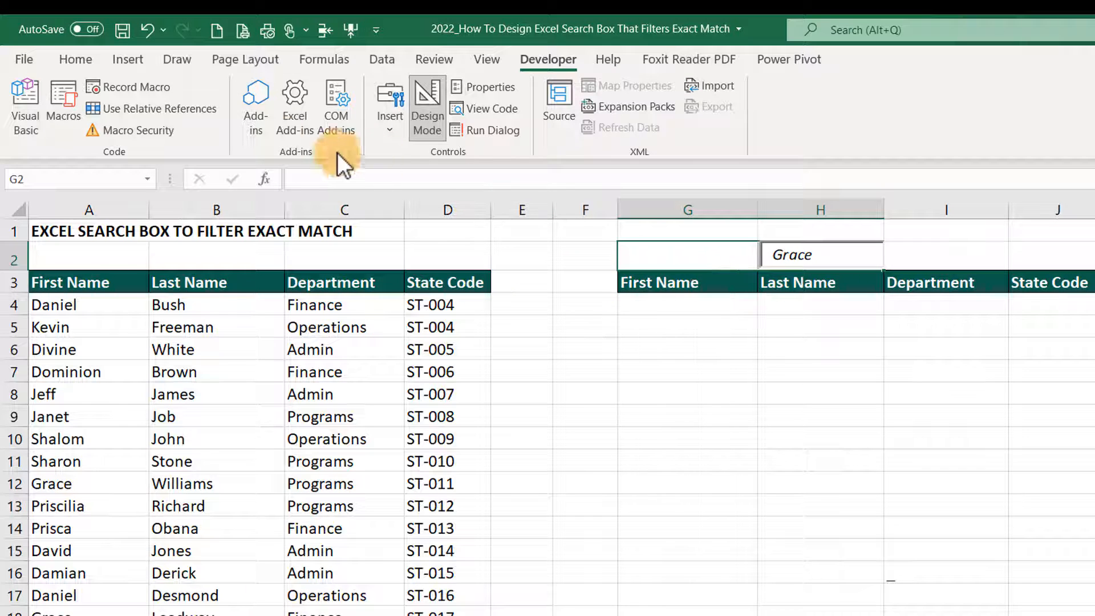
click(73, 60)
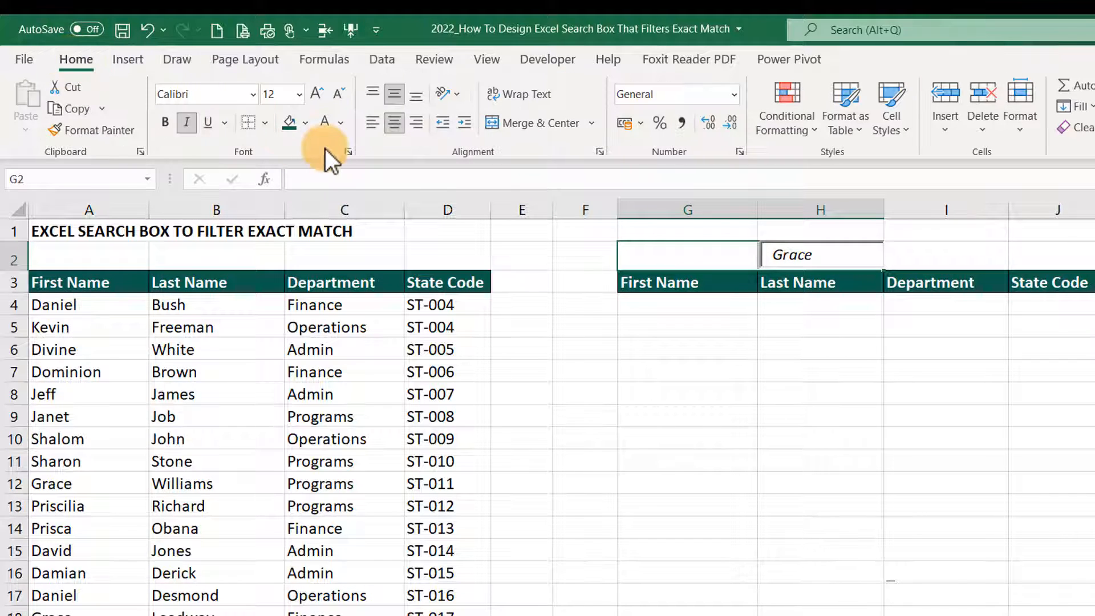
click(264, 122)
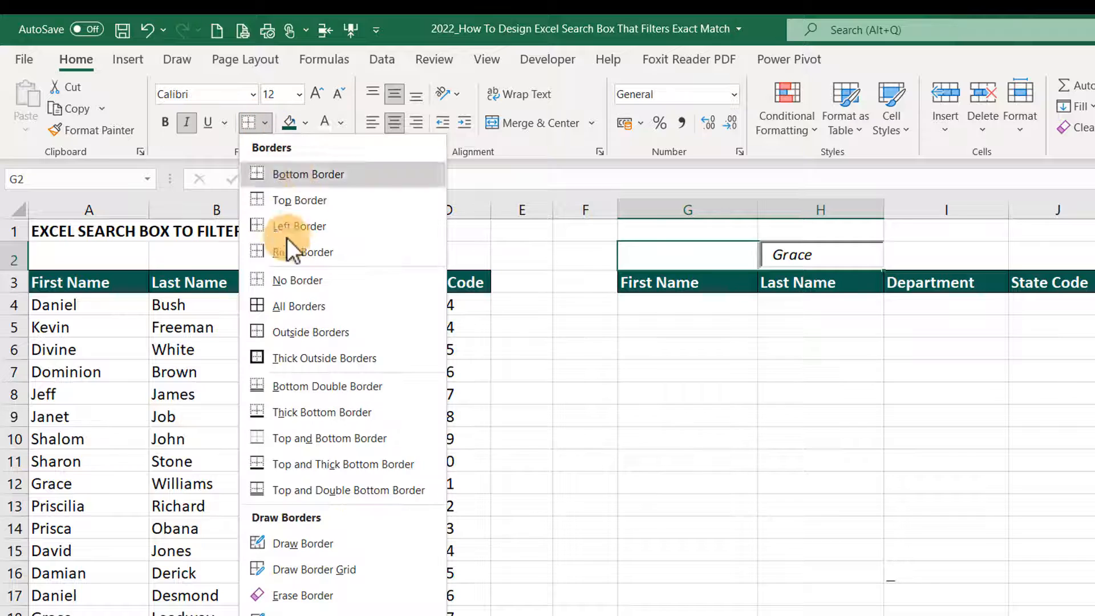
click(302, 305)
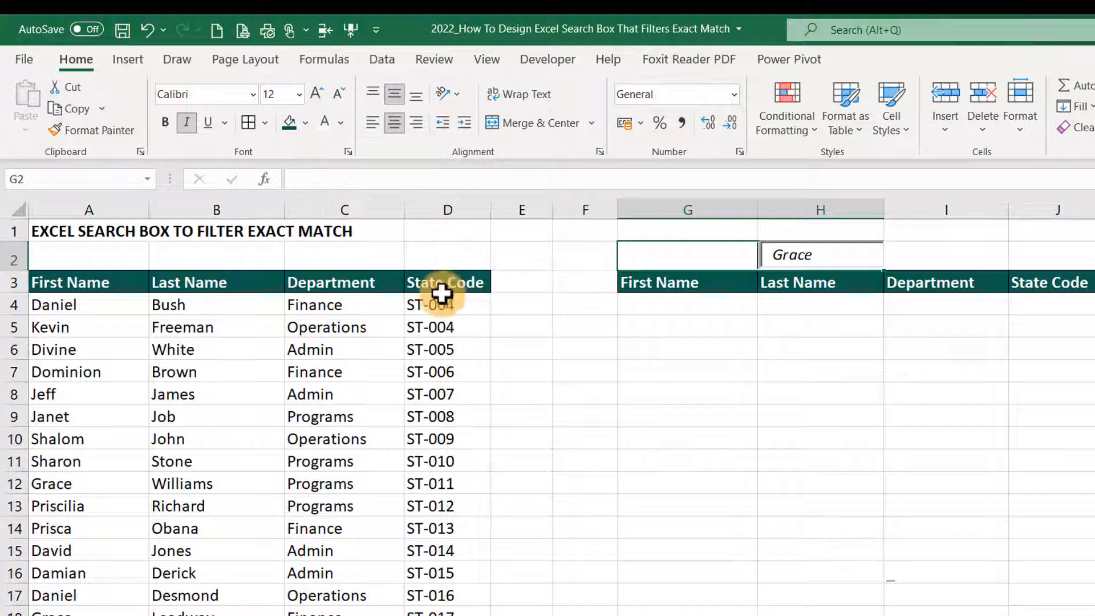
click(733, 356)
Step: Enter the label "Search" in cell G2 and make it bold
click(692, 253)
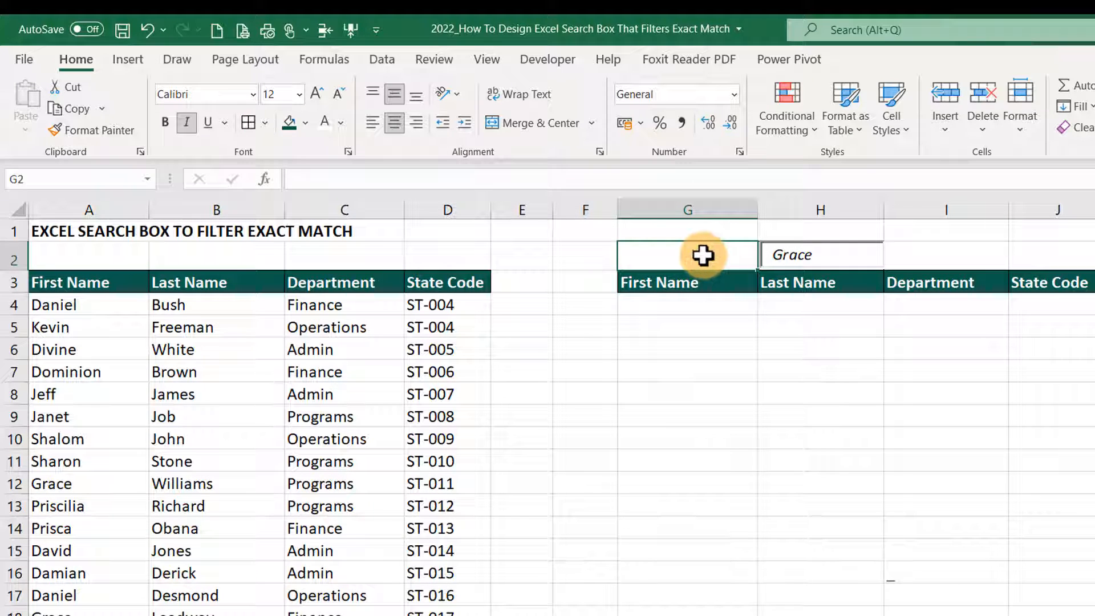
text(Search)
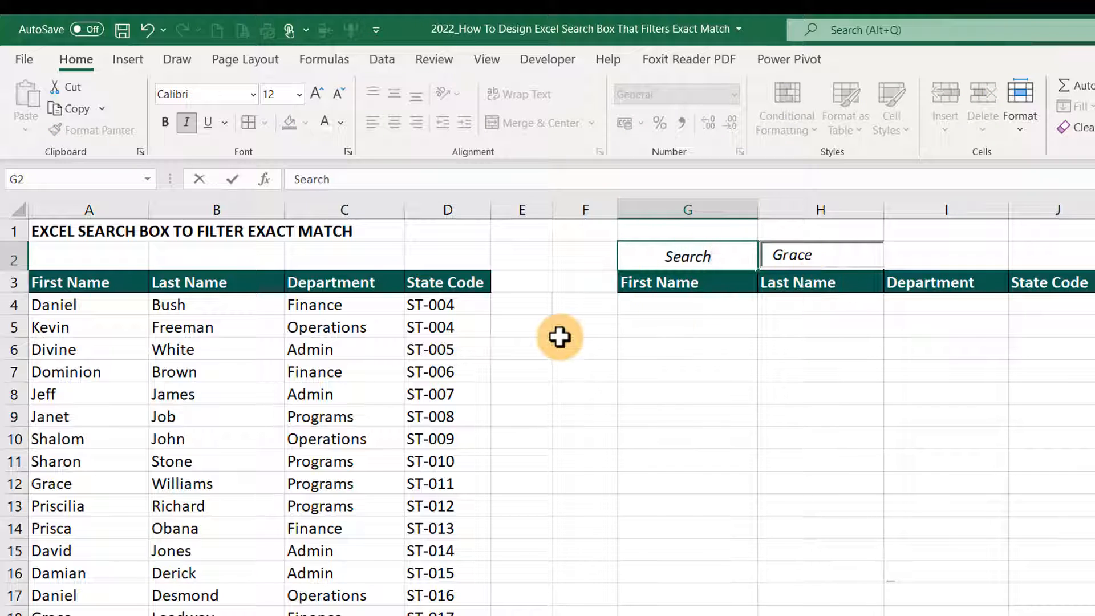
click(701, 320)
click(694, 258)
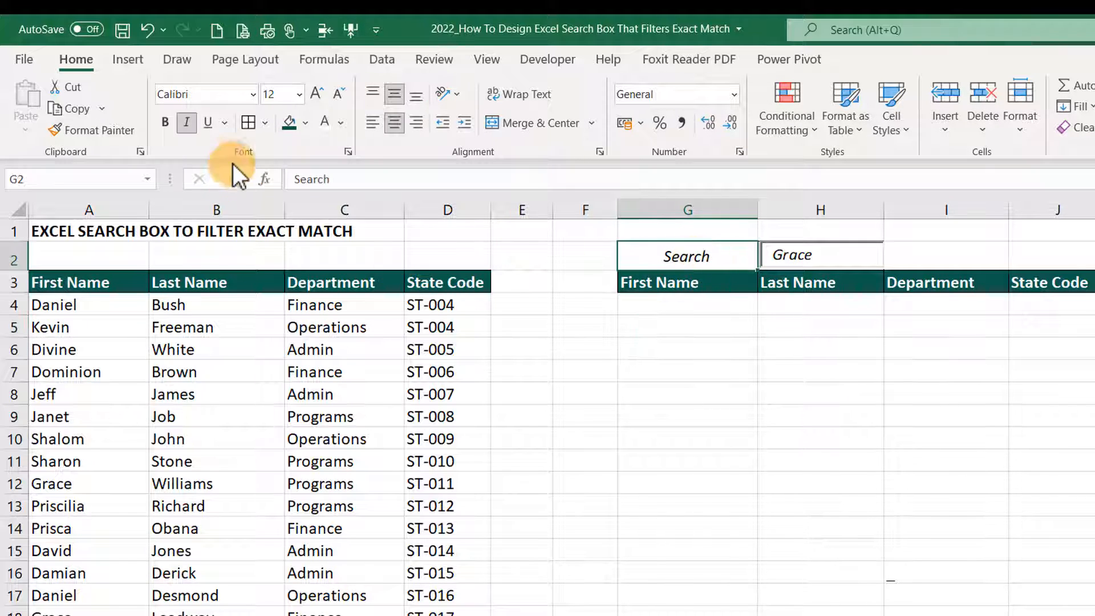
click(164, 123)
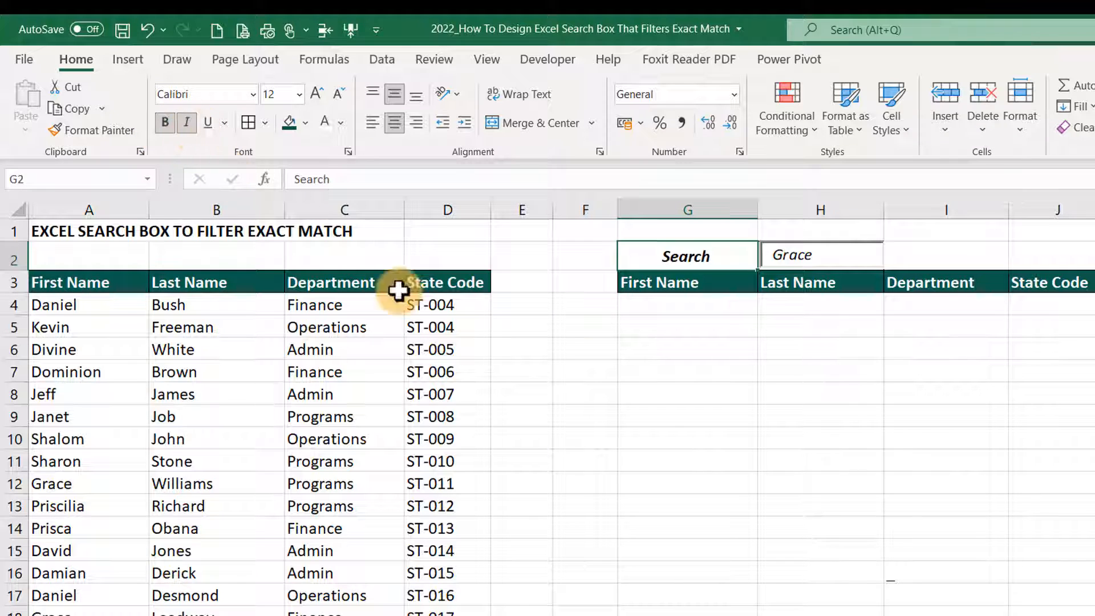
click(930, 357)
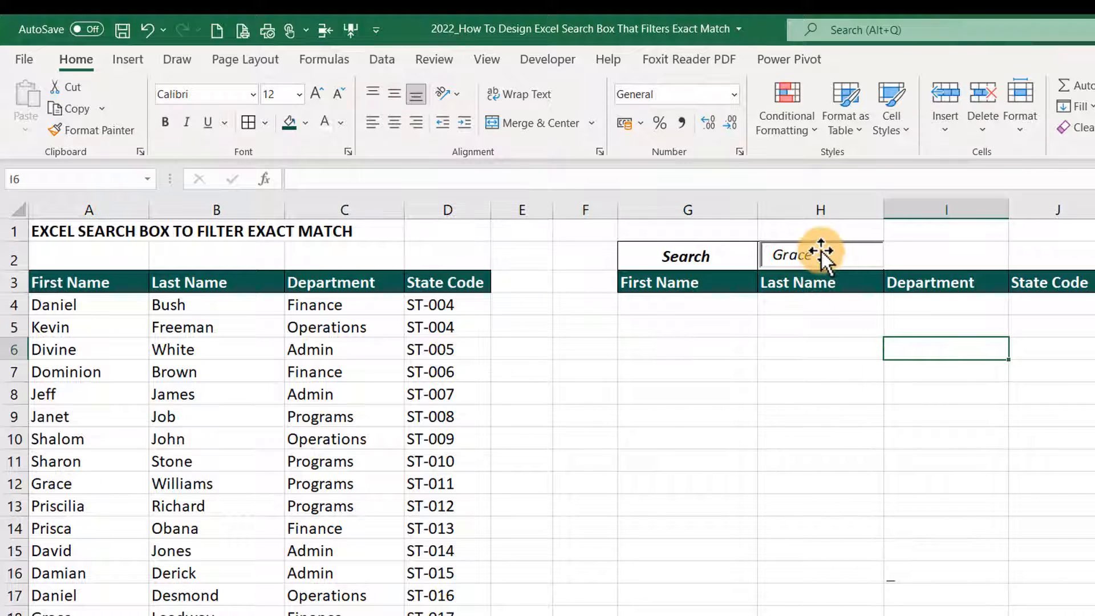
Step: Turn off Design Mode and check that the text box over H2 accepts text editing
click(847, 258)
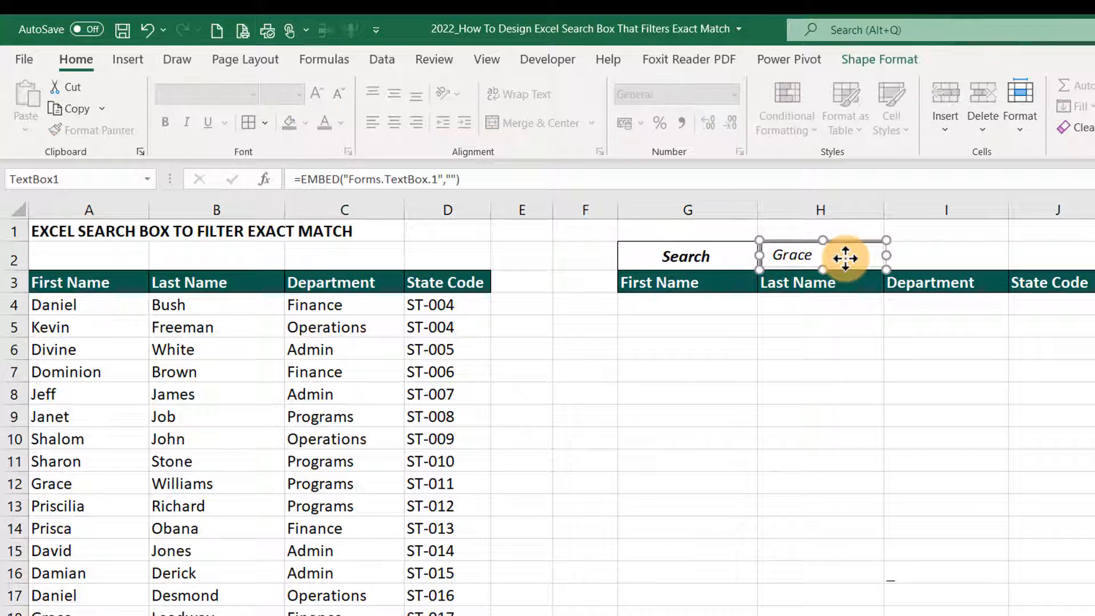
click(531, 61)
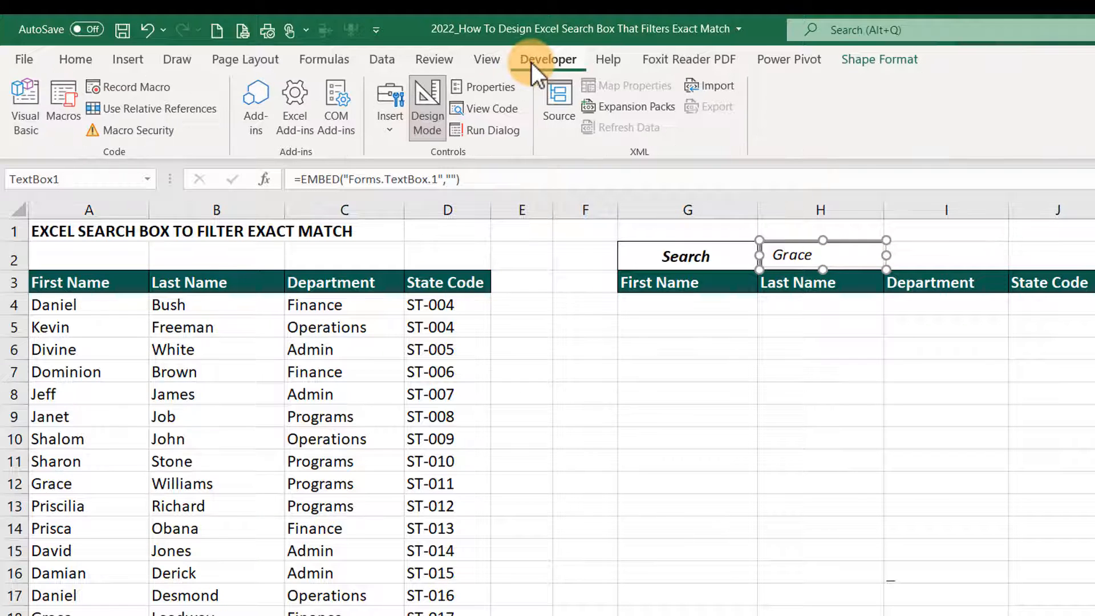
click(432, 119)
click(932, 253)
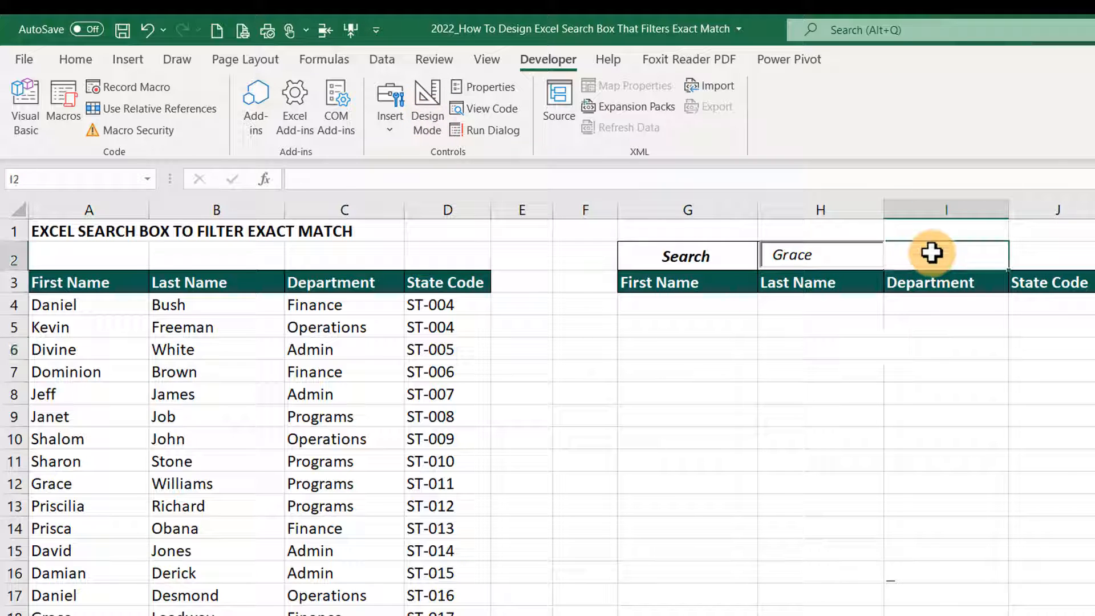
click(821, 258)
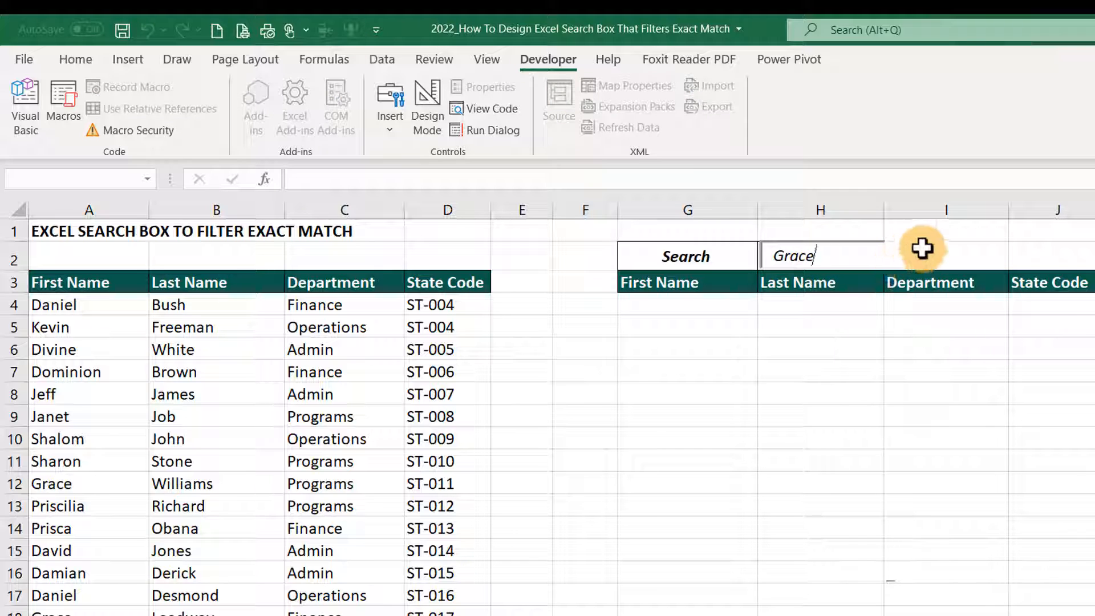
click(936, 261)
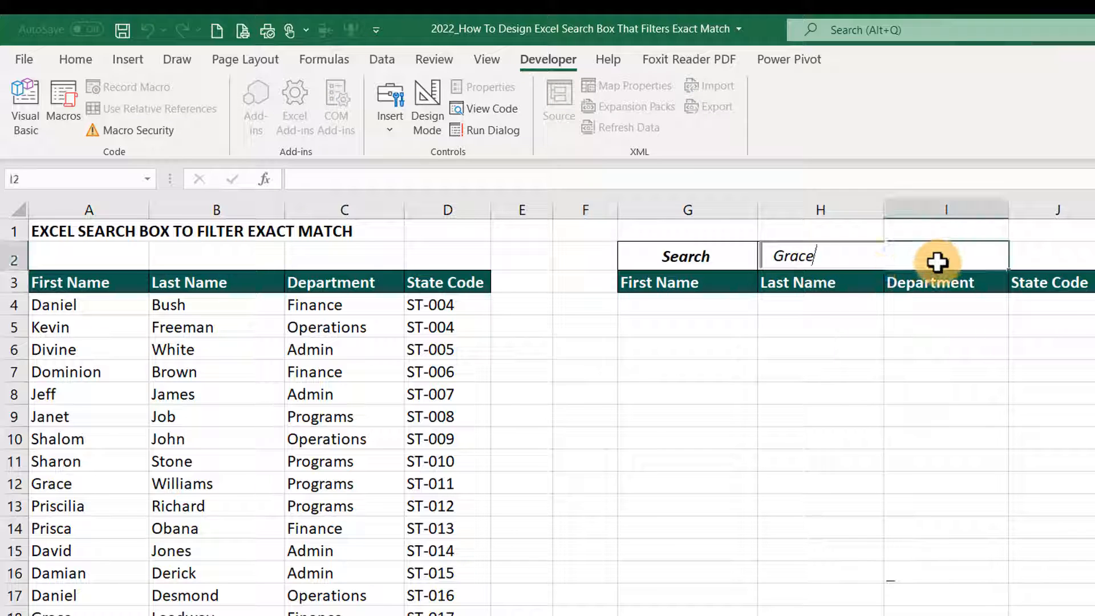
Step: Start a FILTER formula in cell G4 with the absolute range $A$4:$D$20 as its array
click(665, 304)
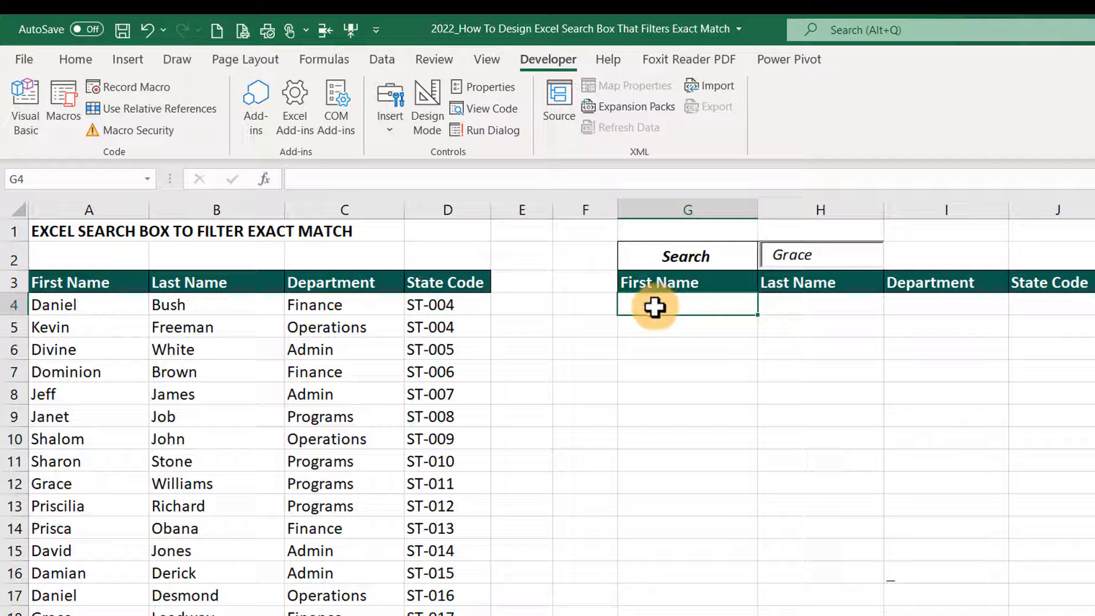
text(=)
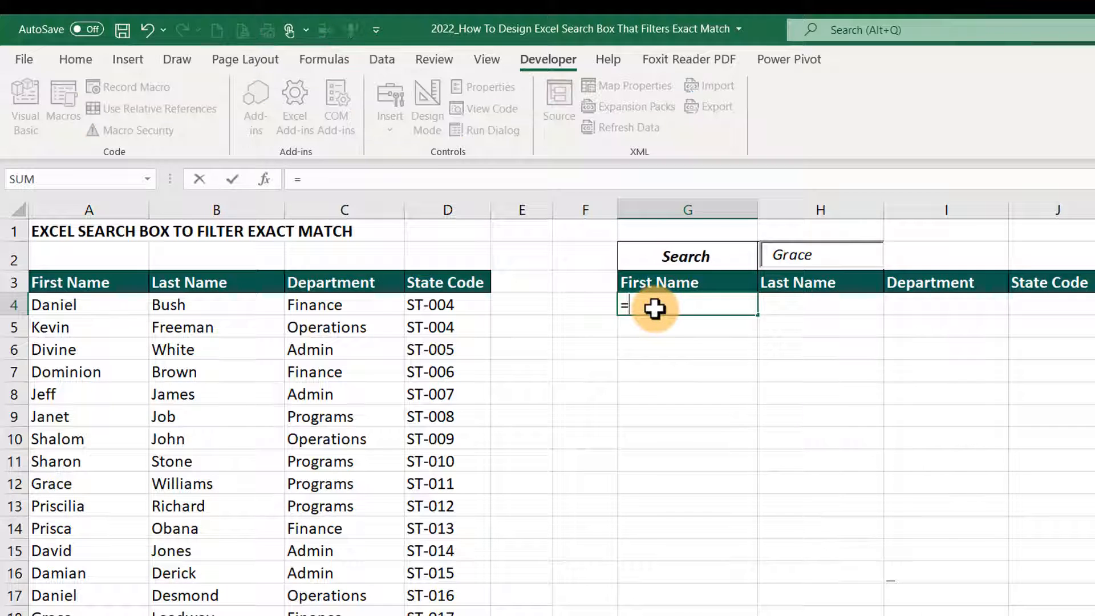
text(filte)
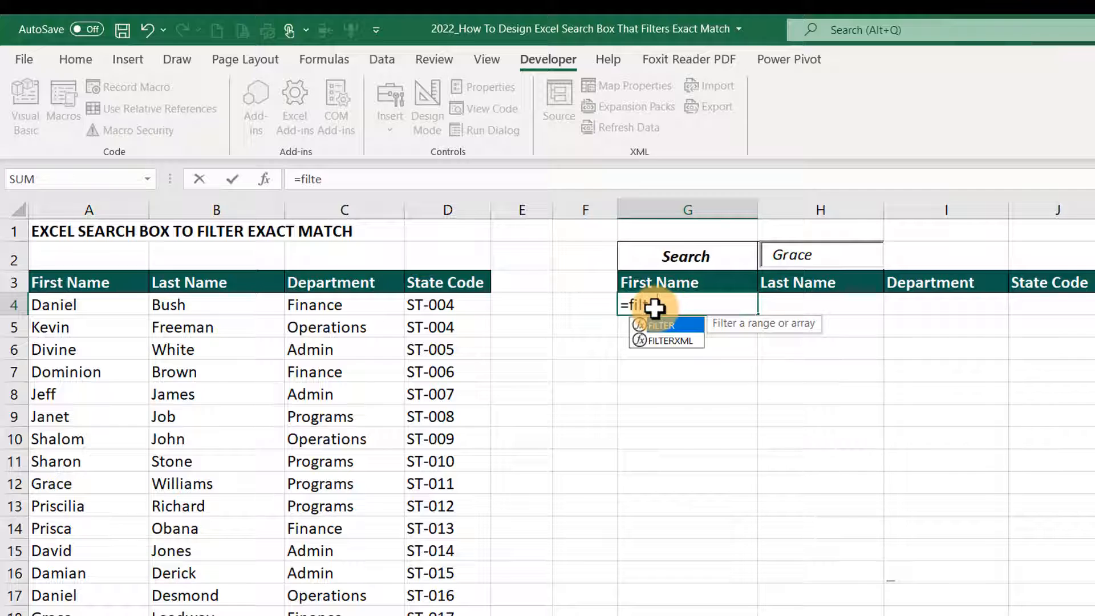
text(r)
key(Tab)
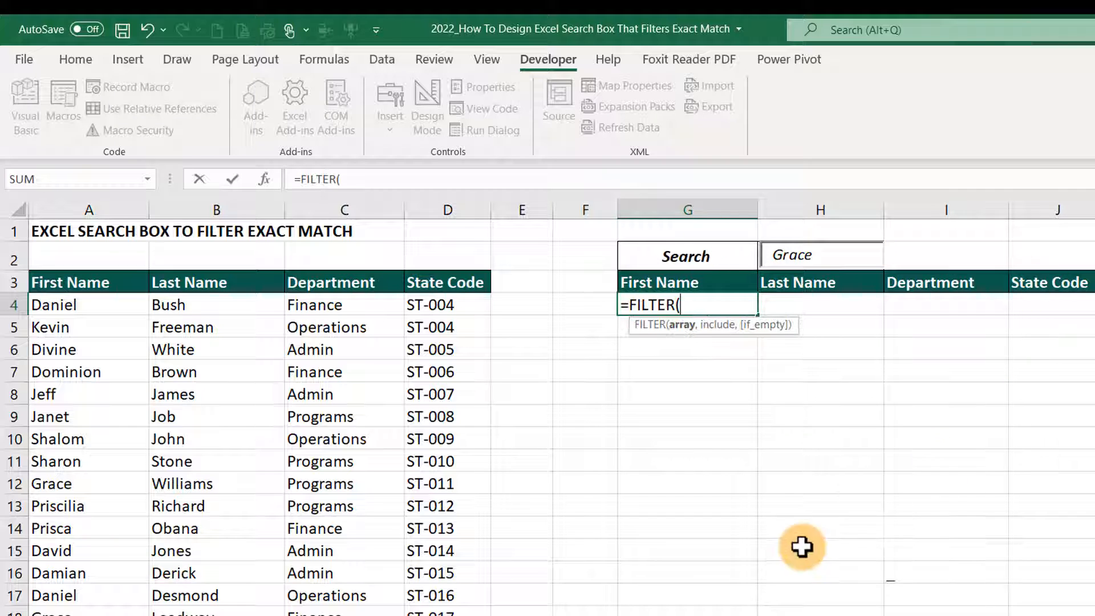
drag(40, 305, 472, 609)
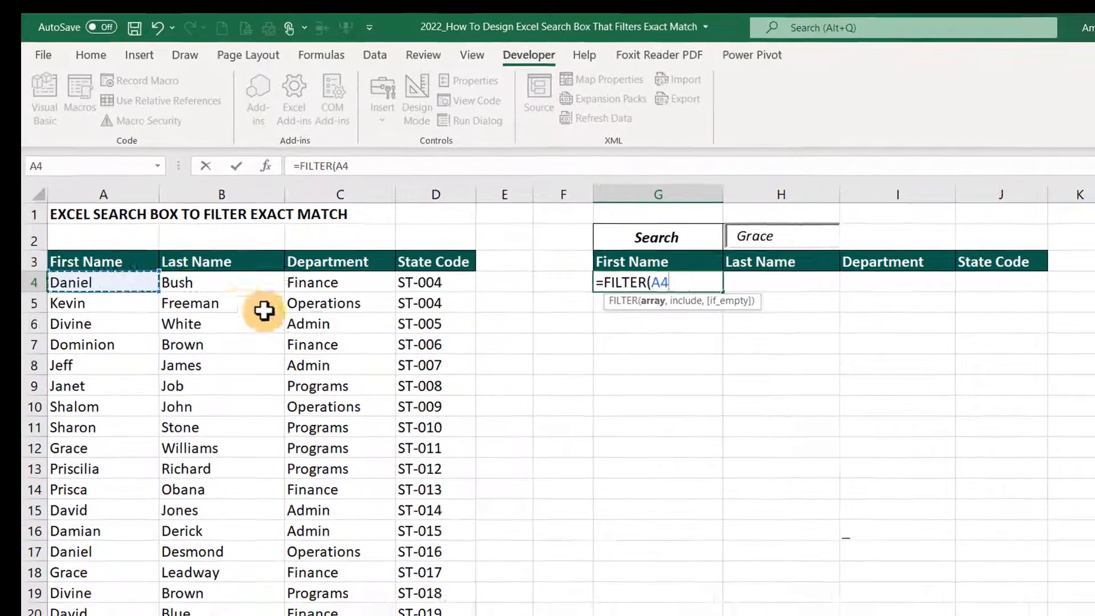
drag(452, 544, 440, 593)
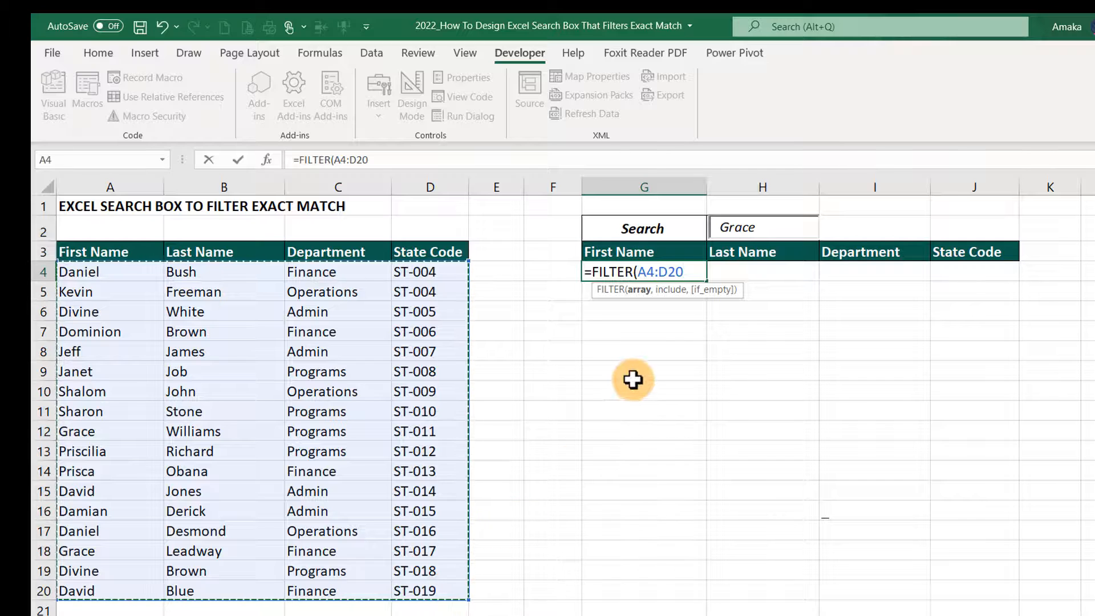
key(F4)
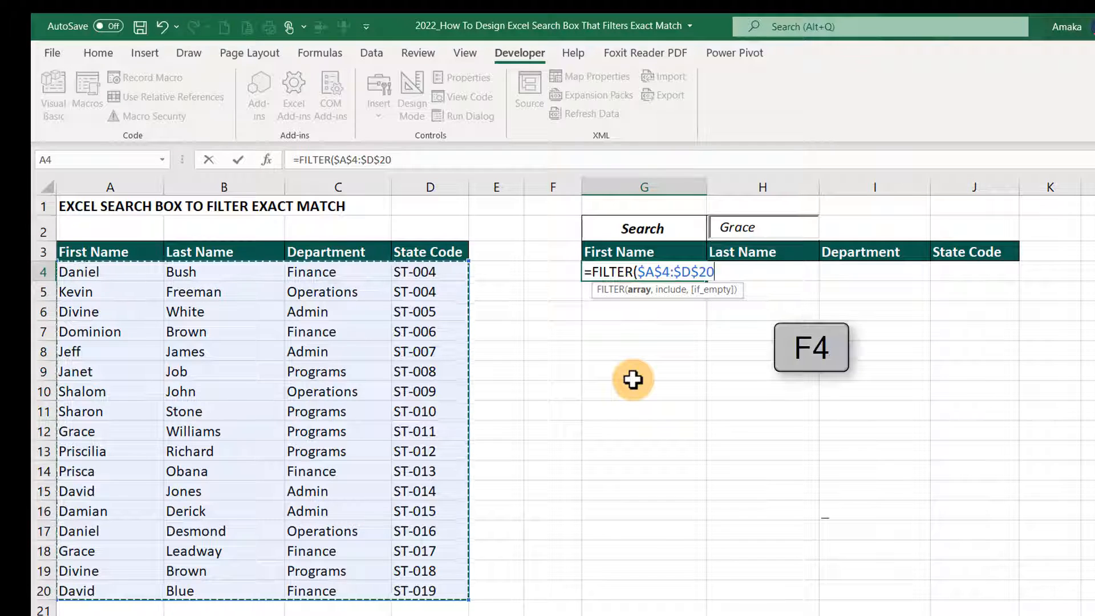
Step: Add the include condition $A$4:$A$20=$H$2 to the FILTER formula
text(,)
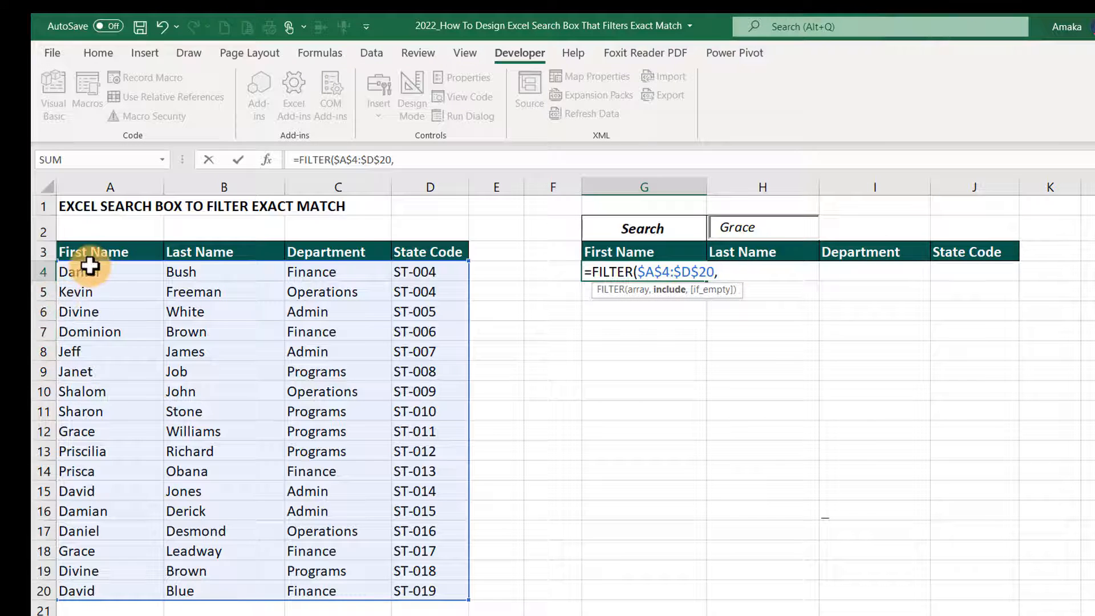
drag(86, 271, 108, 591)
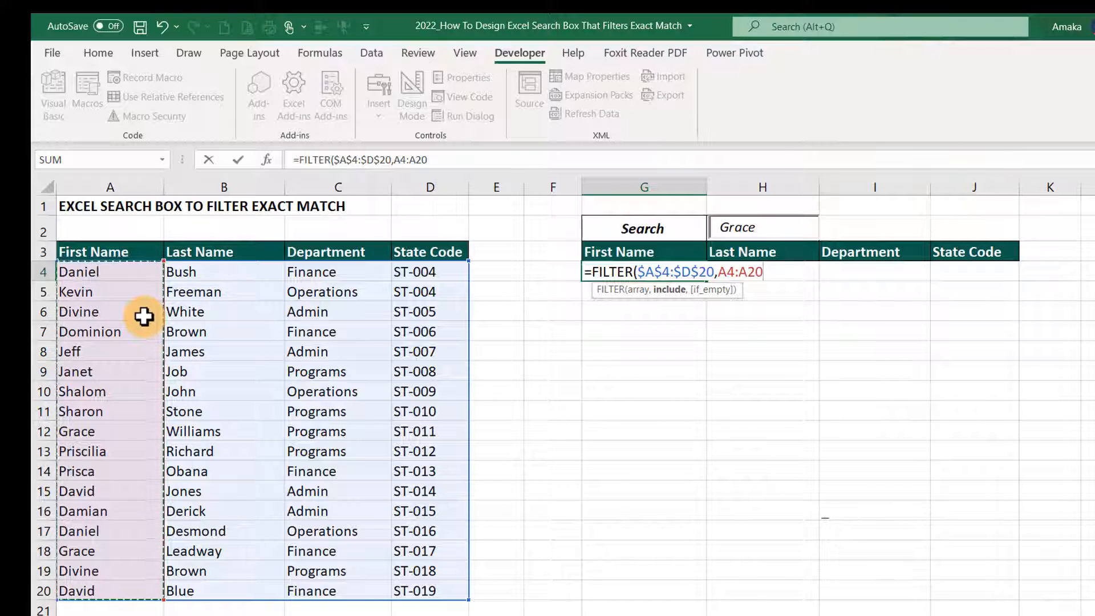
key(F4)
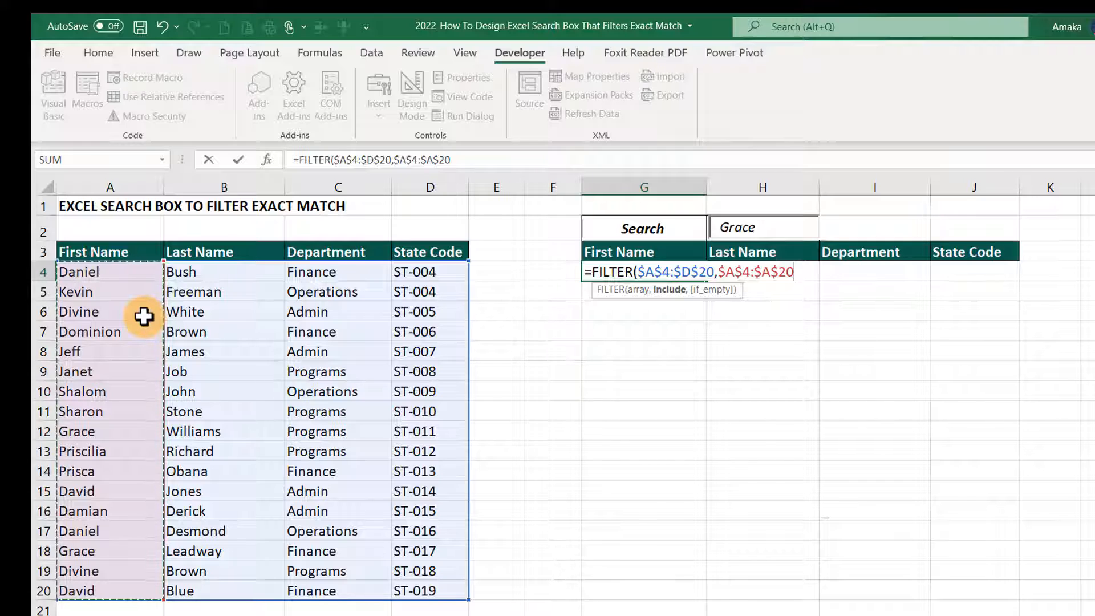
text(+)
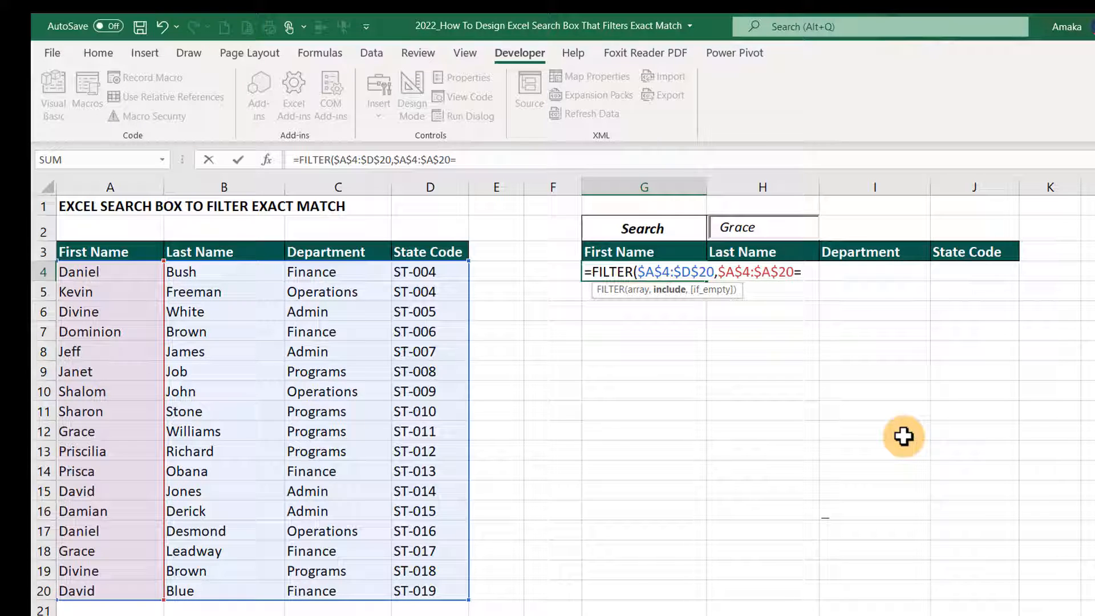
text(H2)
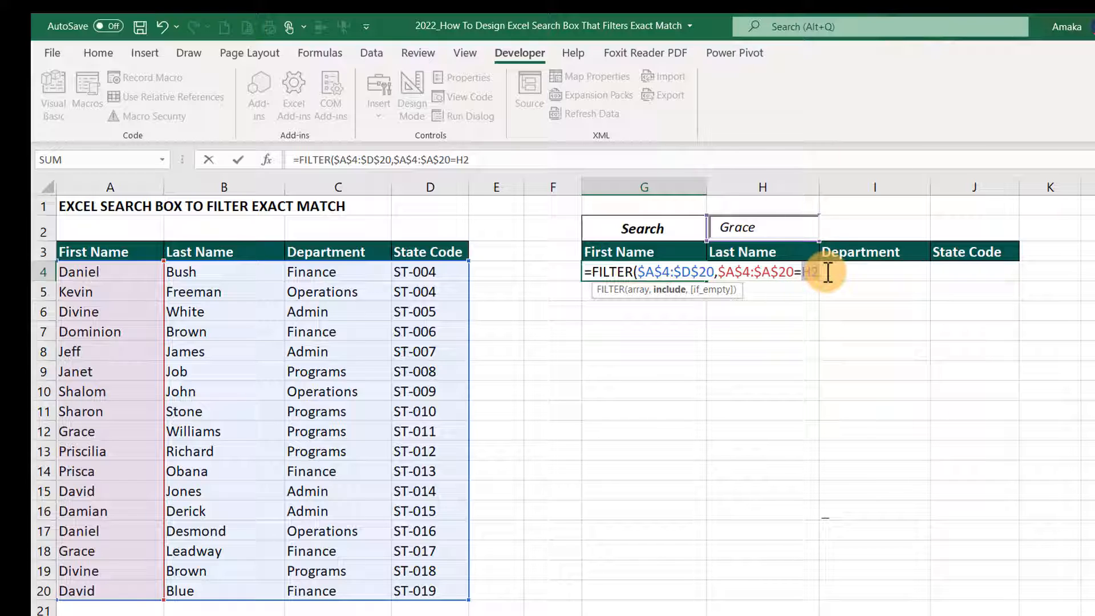
key(F4)
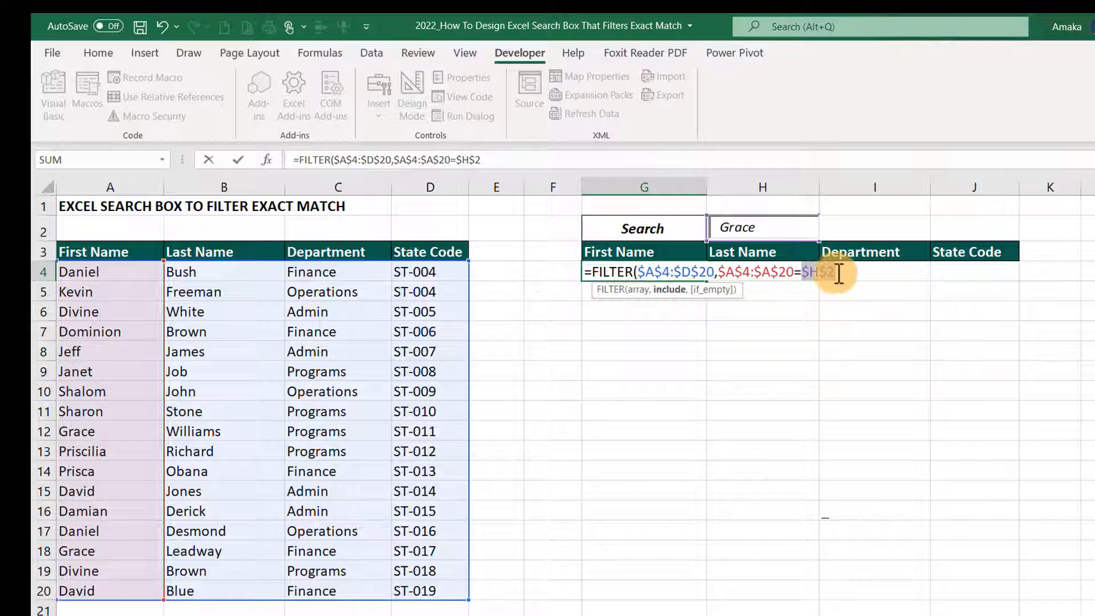
Step: Set the formula's if_empty argument to "Not Found" and complete the FILTER formula in G4
text(,)
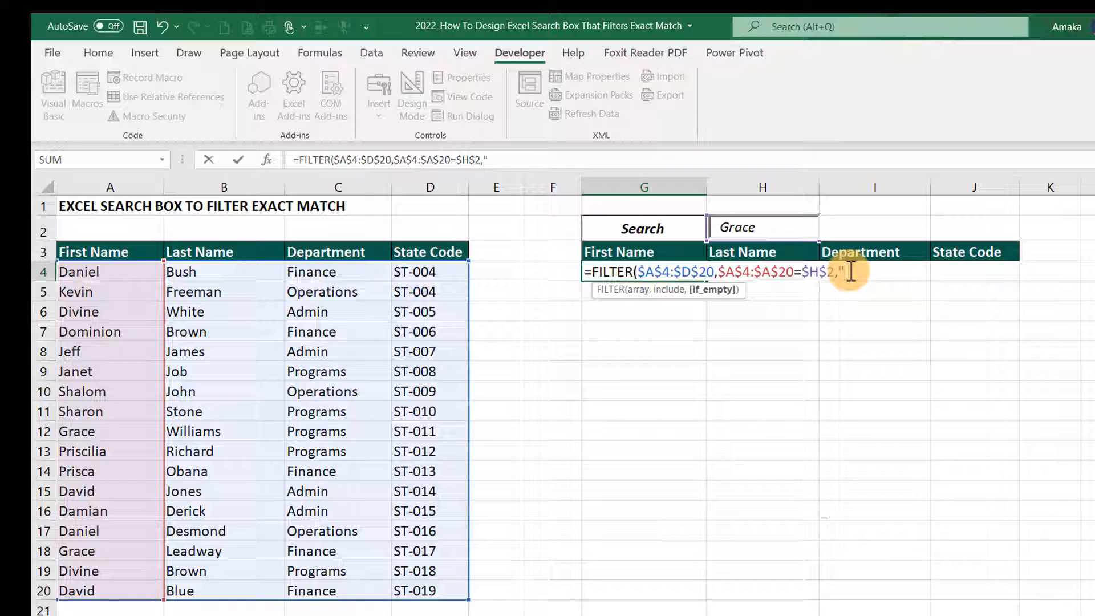
text("Not Found)
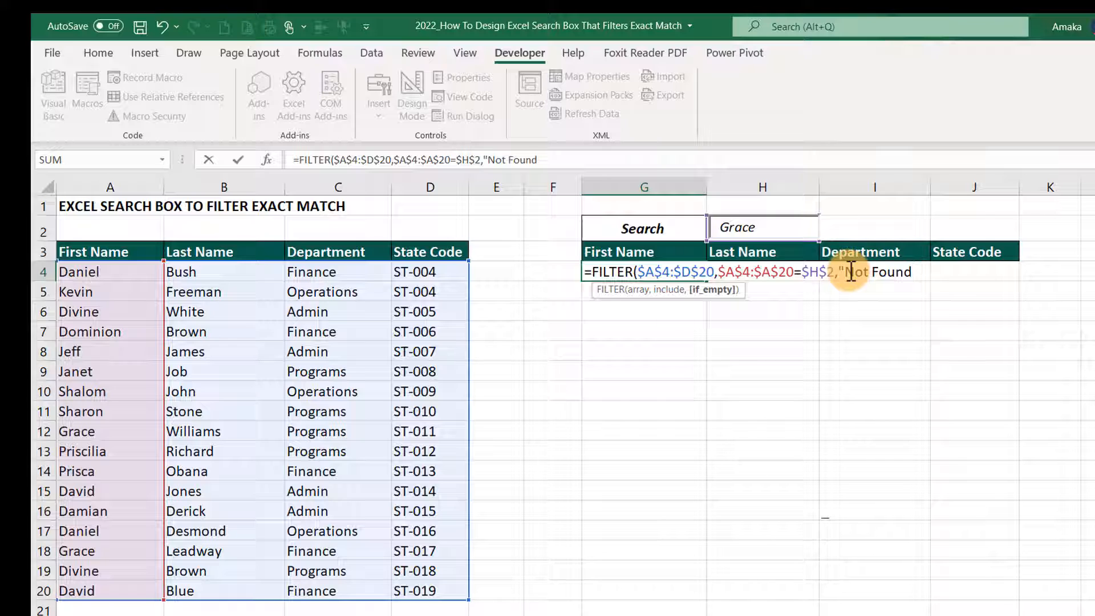
text("))
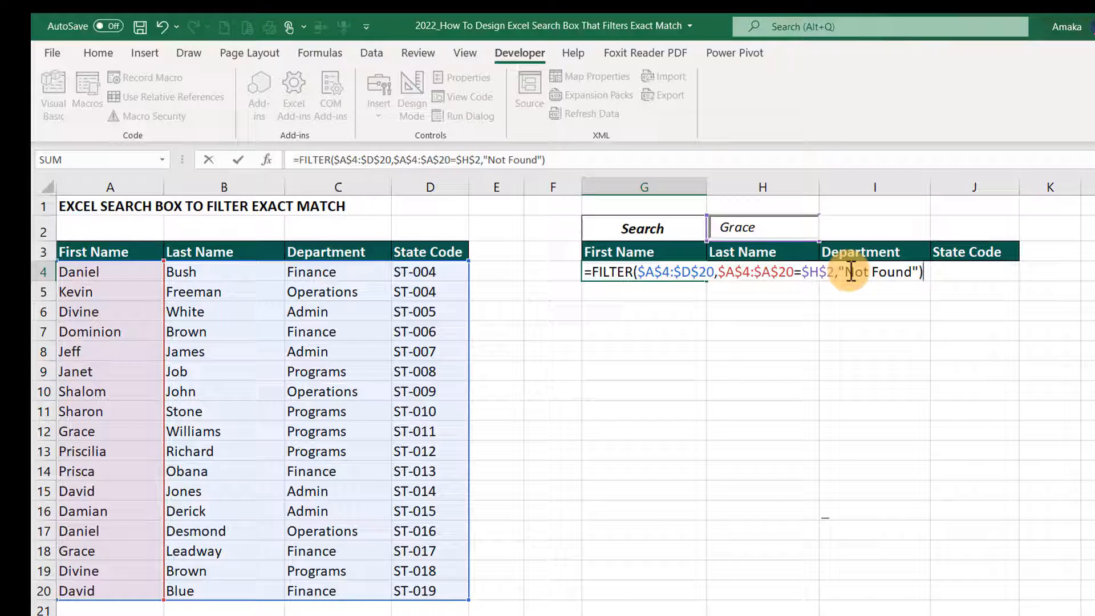
key(Return)
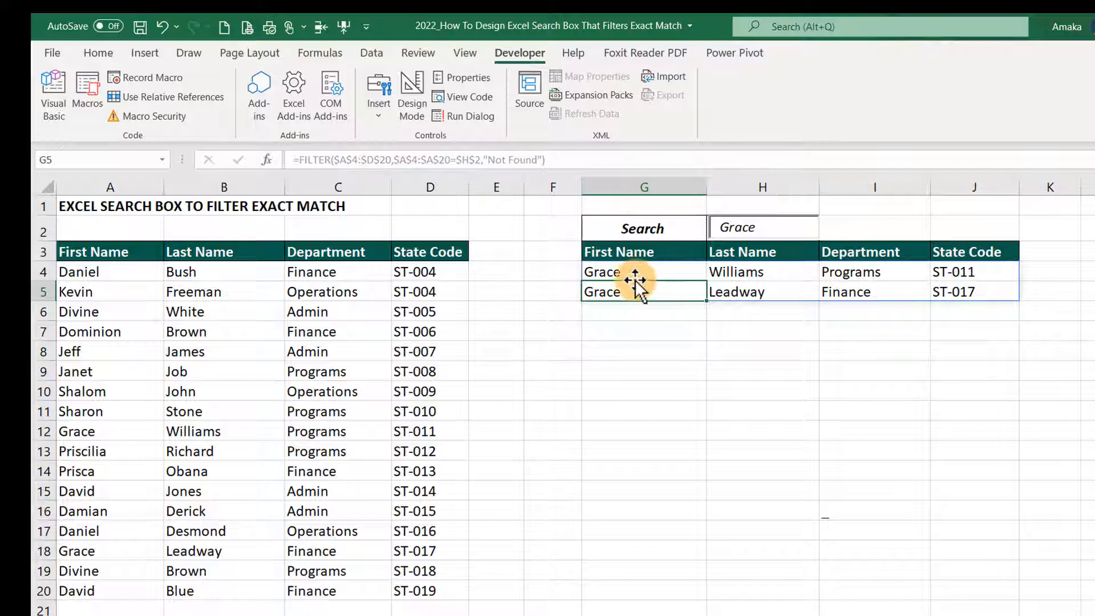
Step: Select the formula cell G4, then replace the search text with another first name from the list to test the filter
click(636, 272)
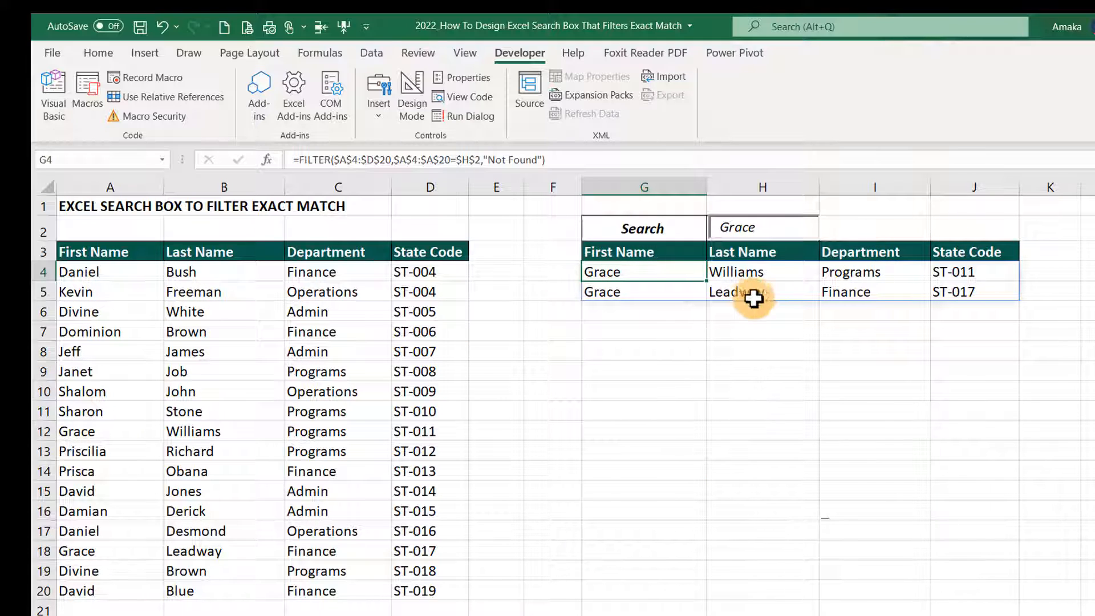
double_click(764, 226)
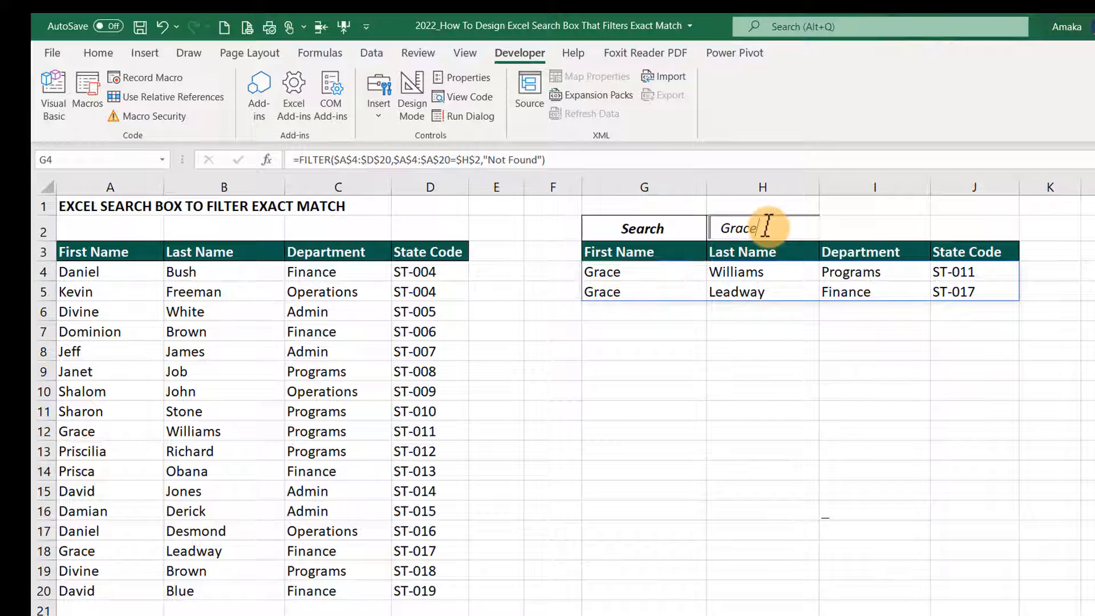
text(David)
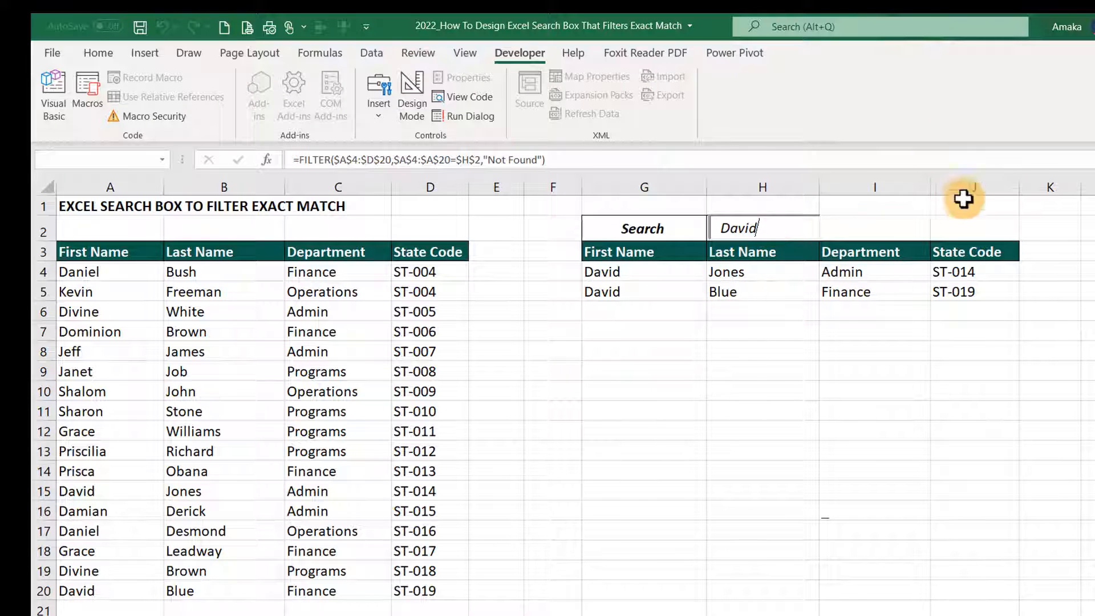
click(895, 227)
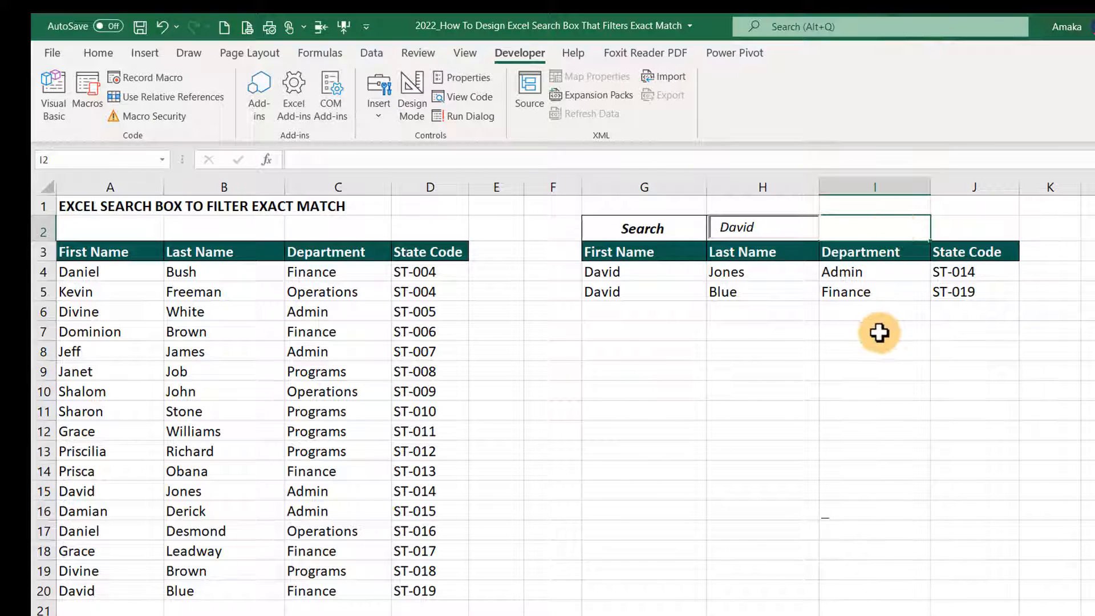